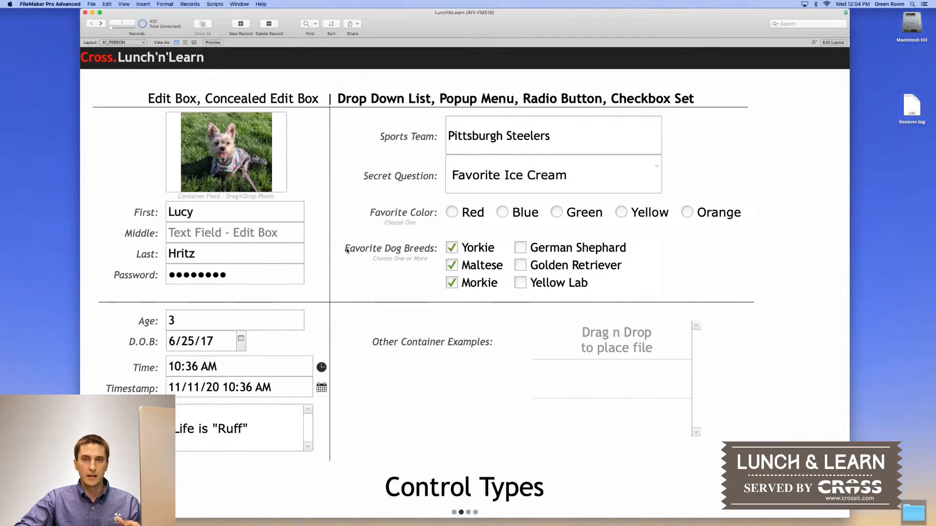
Review the existing record's photo, name, age, time, timestamp and notes fields
click(279, 181)
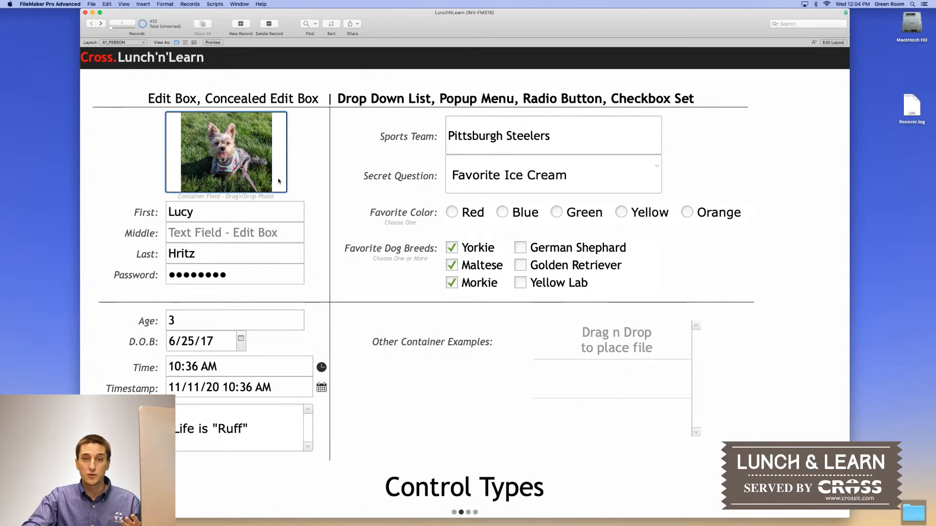
click(266, 213)
click(271, 231)
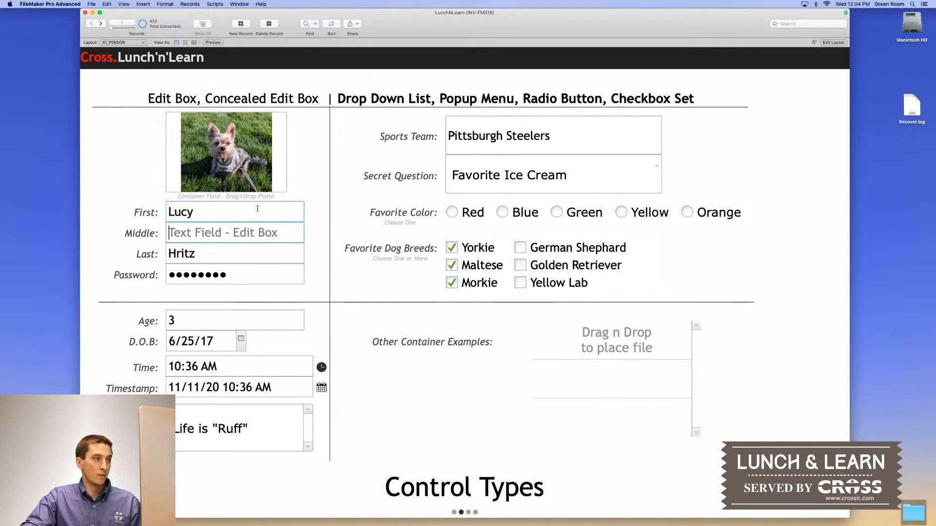
click(245, 321)
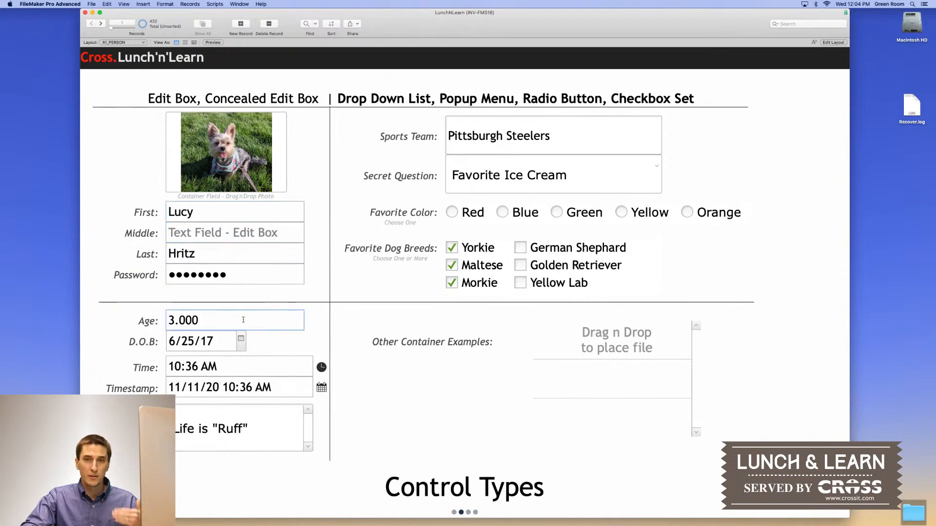
click(264, 340)
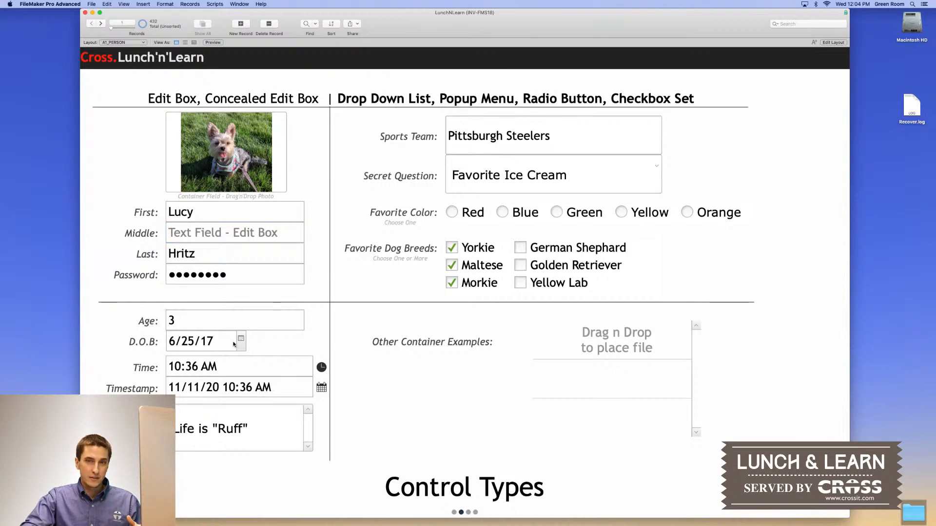
click(231, 367)
click(232, 395)
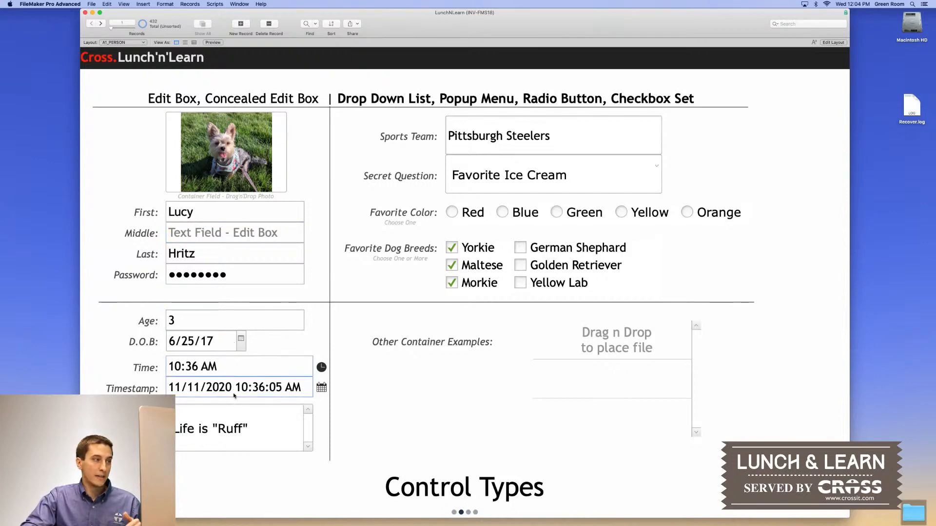
click(232, 432)
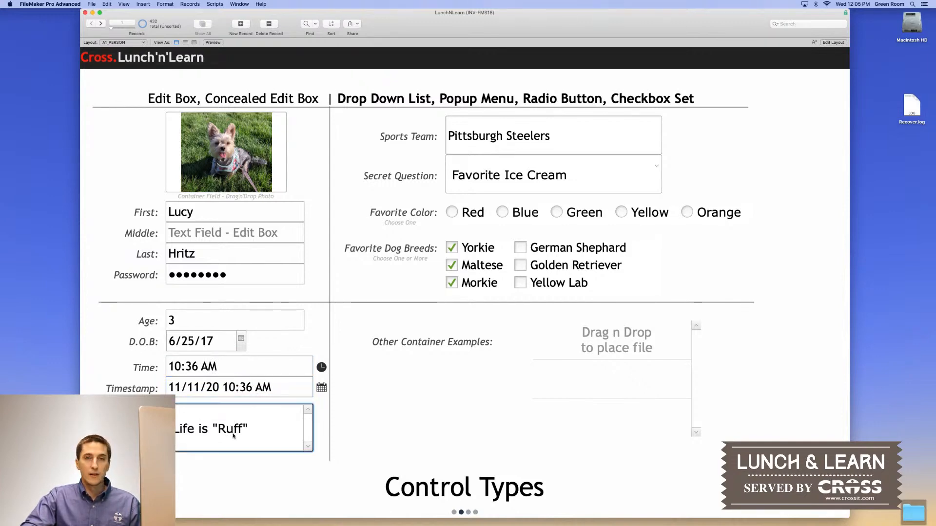
mouse_move(394, 13)
mouse_down()
mouse_move(434, 14)
mouse_move(411, 15)
mouse_up()
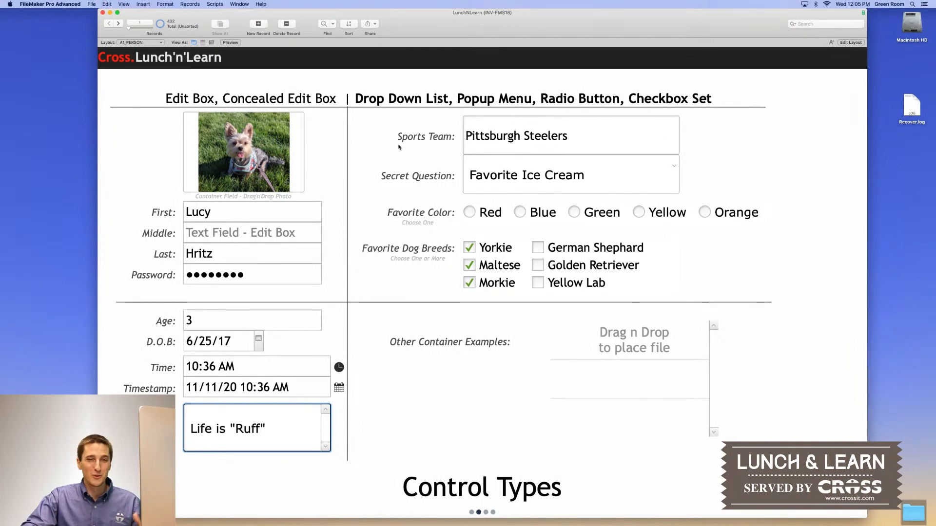
click(375, 285)
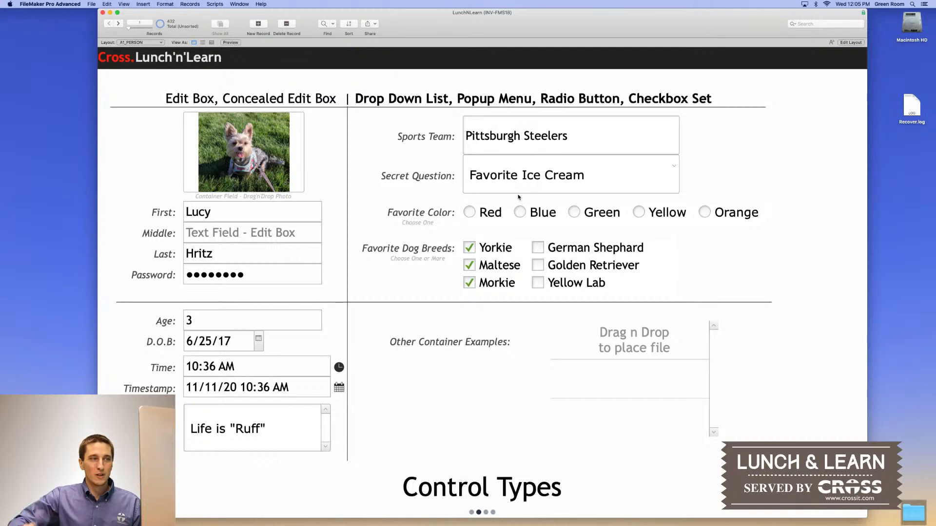
Check the Sports Team list, select the dog photo, and add a new blank record
click(547, 137)
click(753, 126)
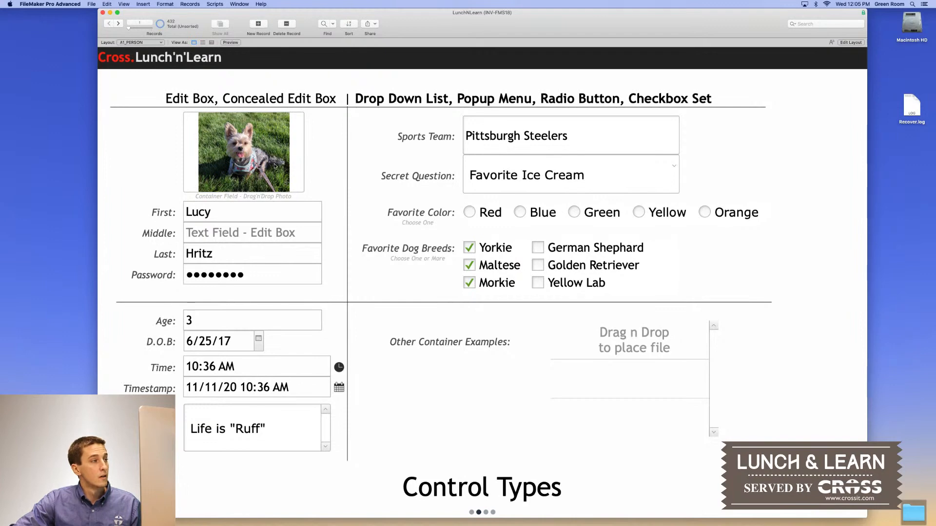
click(258, 141)
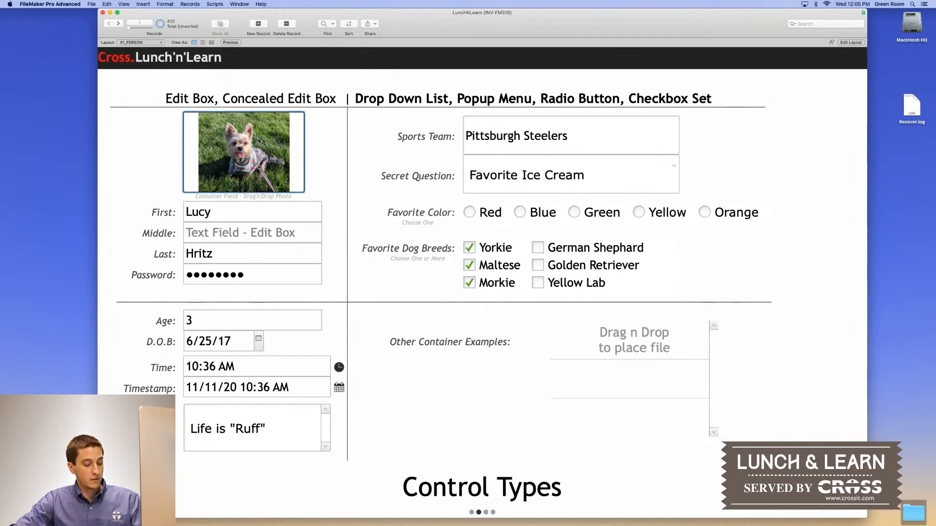
click(262, 26)
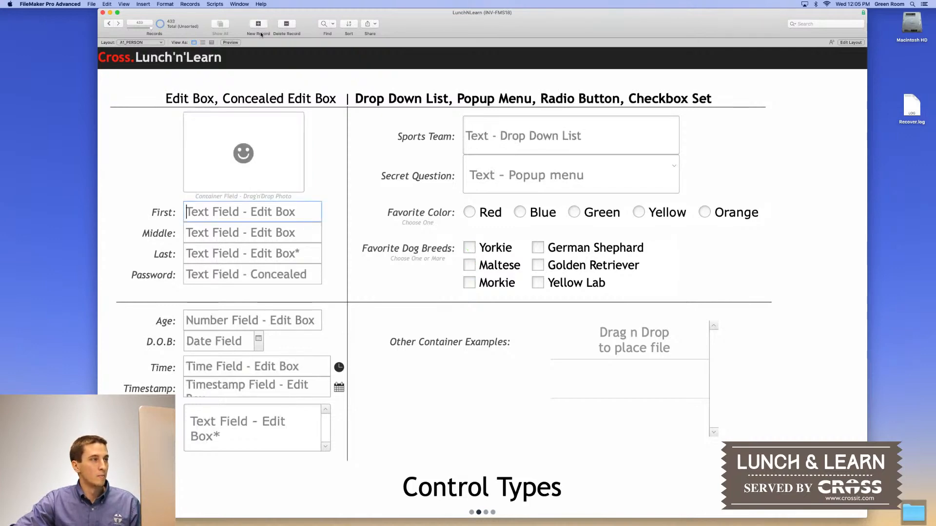
Paste the copied dog photo into the new record's empty photo container
click(258, 154)
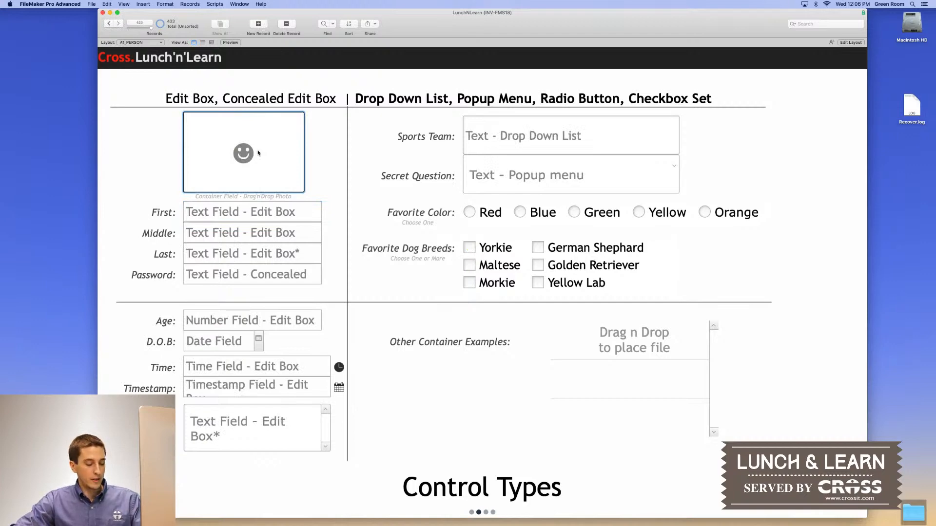
key(super+v)
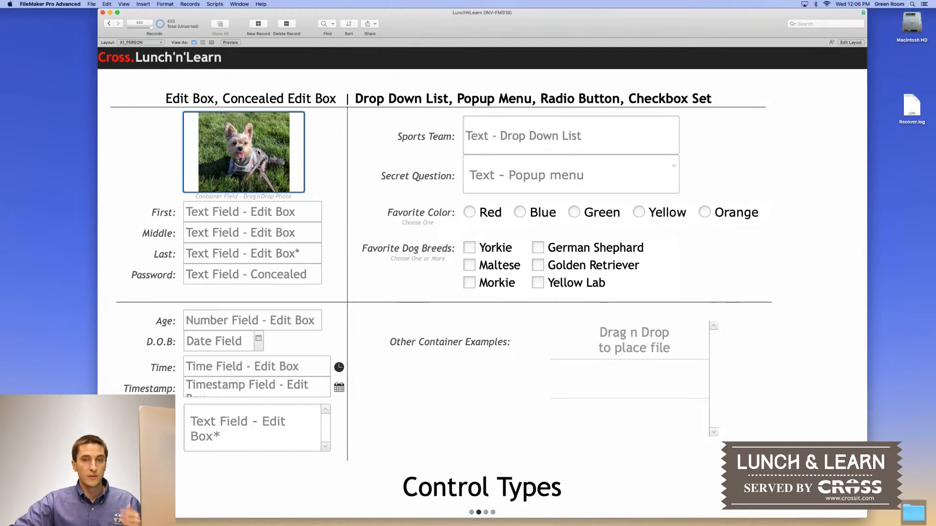
click(270, 212)
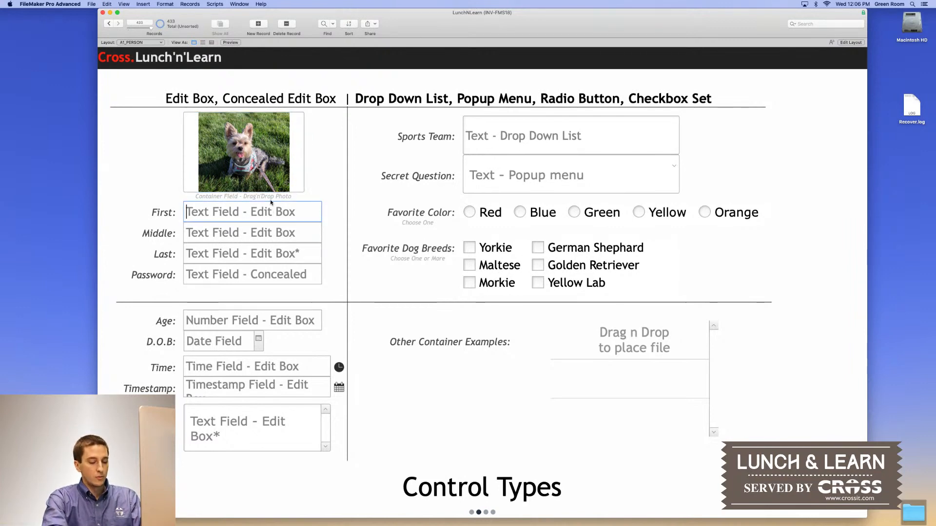
Replace the junk text in the First name field with 'Lucy'
text(Lucy)
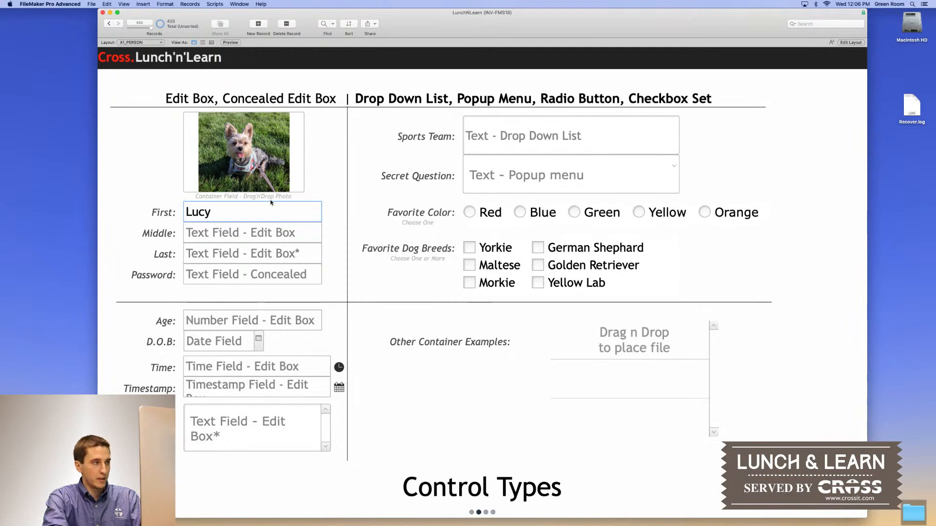
text(7777234)
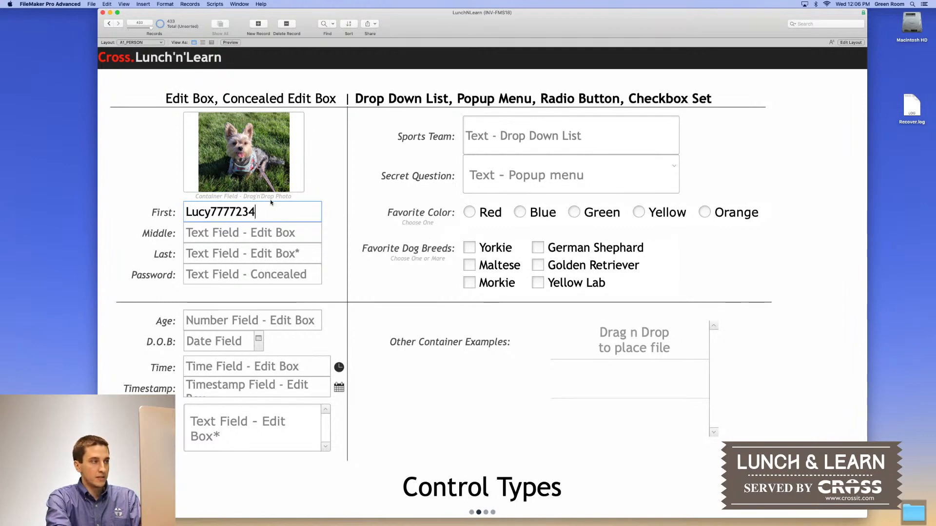
text(6478234r7823rpfeka;f---)
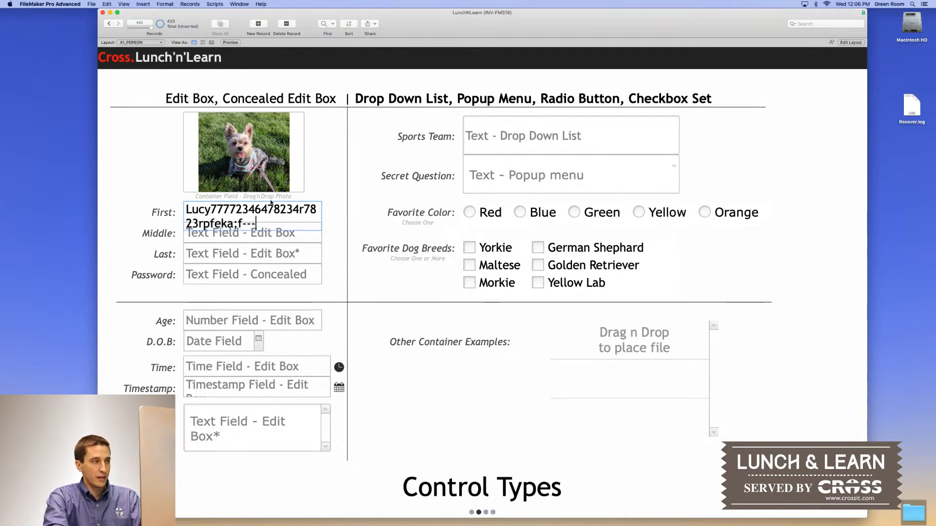
key(Tab)
key(shift+Tab)
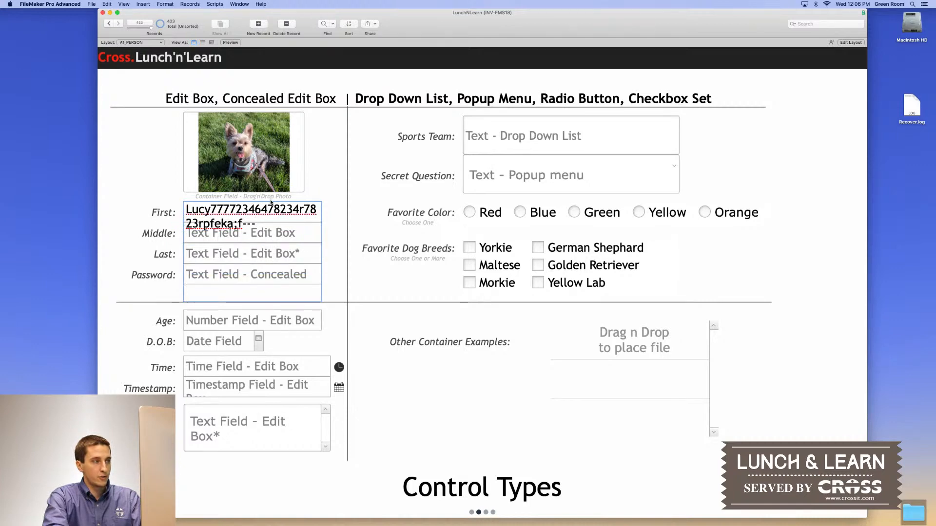
key(BackSpace)
key(BackSpace)
key(BackSpace)
key(BackSpace)
key(BackSpace)
key(BackSpace)
key(BackSpace)
key(BackSpace)
key(BackSpace)
key(BackSpace)
key(BackSpace)
key(BackSpace)
key(BackSpace)
key(BackSpace)
key(BackSpace)
key(BackSpace)
key(BackSpace)
key(BackSpace)
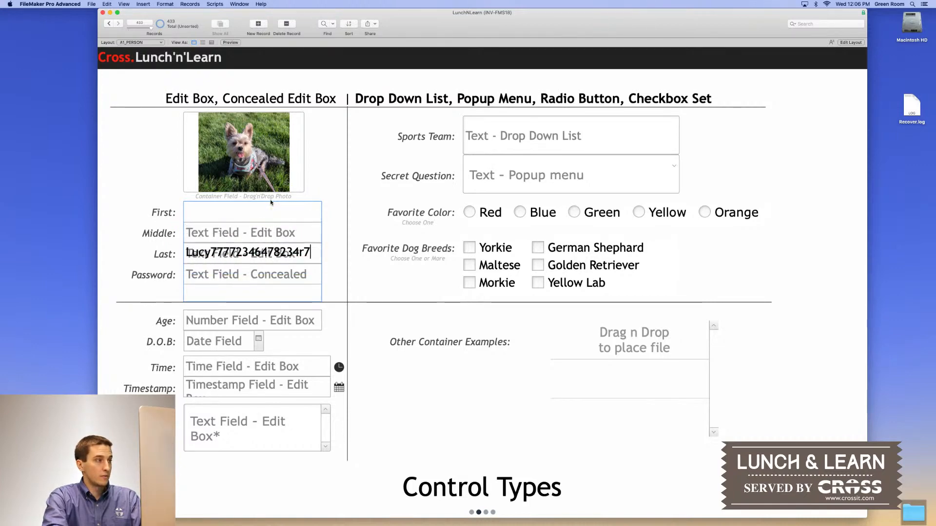
key(super+a)
text(Lucy)
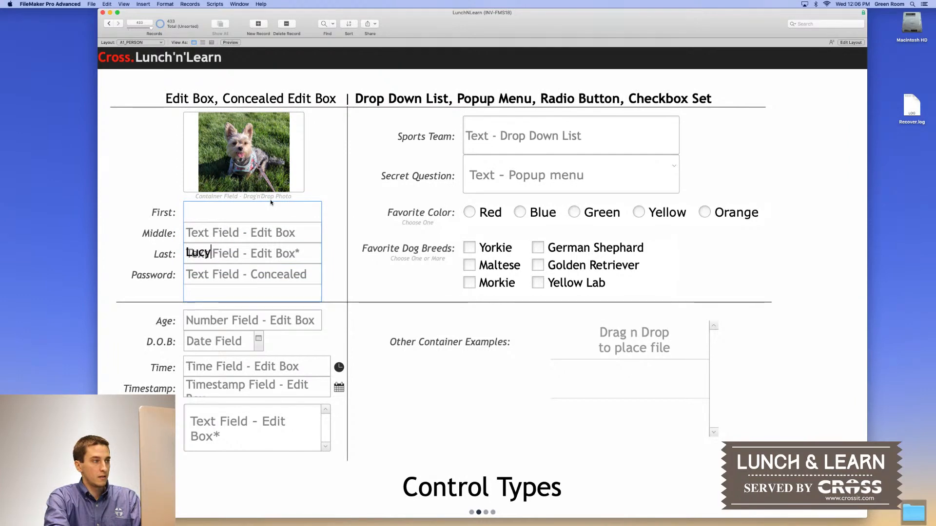
Enter 'Antoinette' as the middle name and fill in the last name
key(Tab)
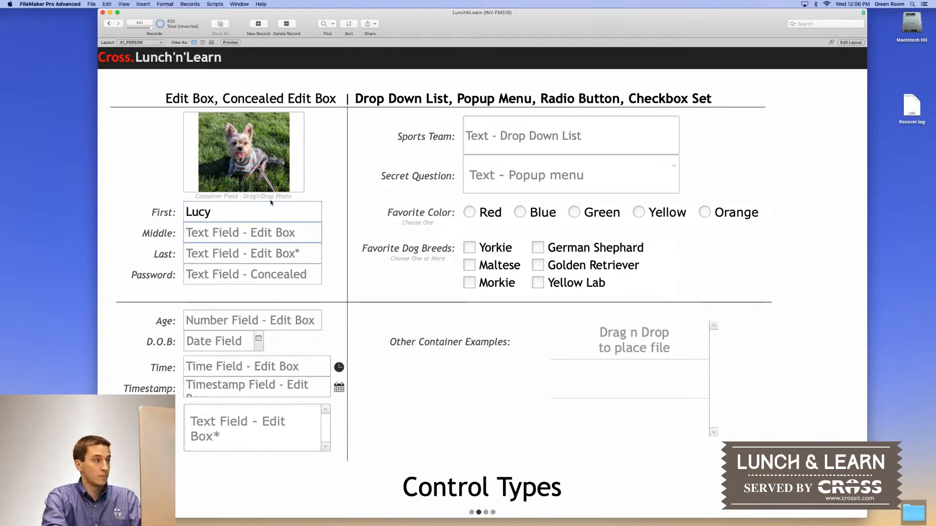
text(Antoin)
key(BackSpace)
text(inte)
key(BackSpace)
key(BackSpace)
text(ette)
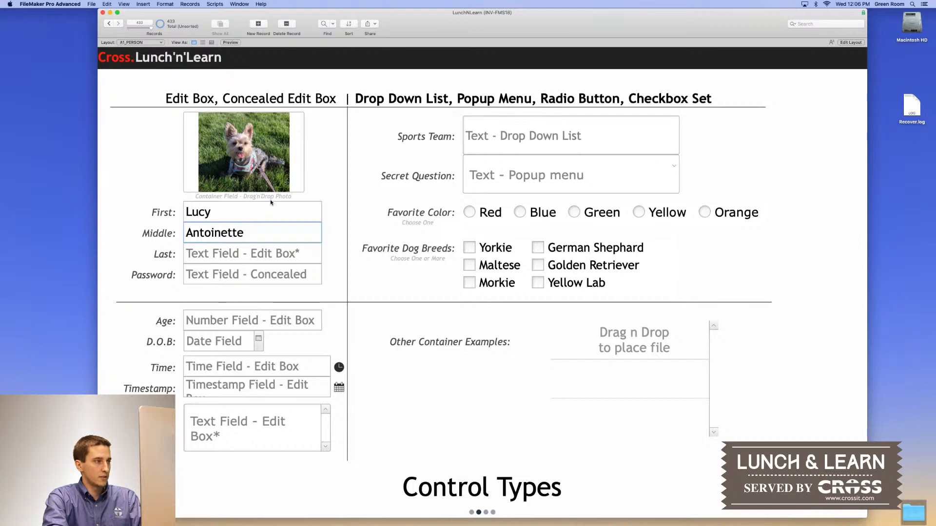
key(Tab)
text(H)
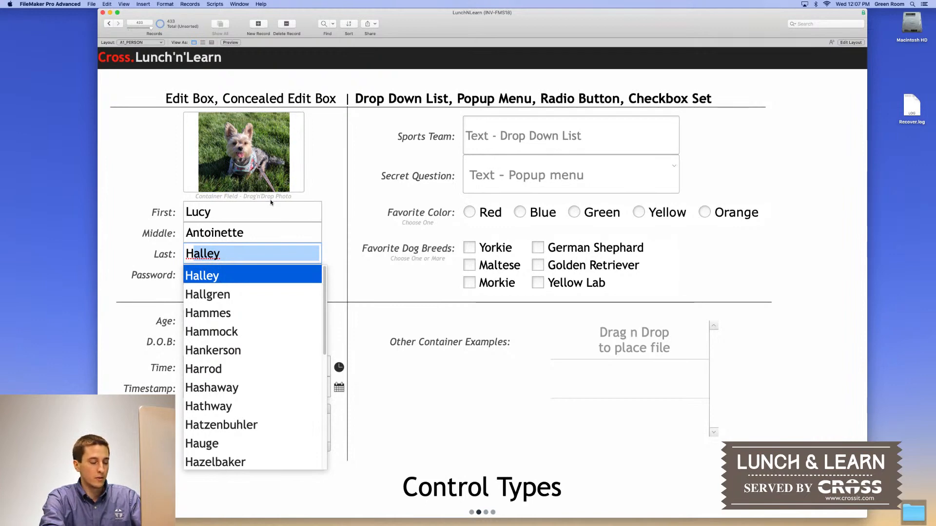
text(r)
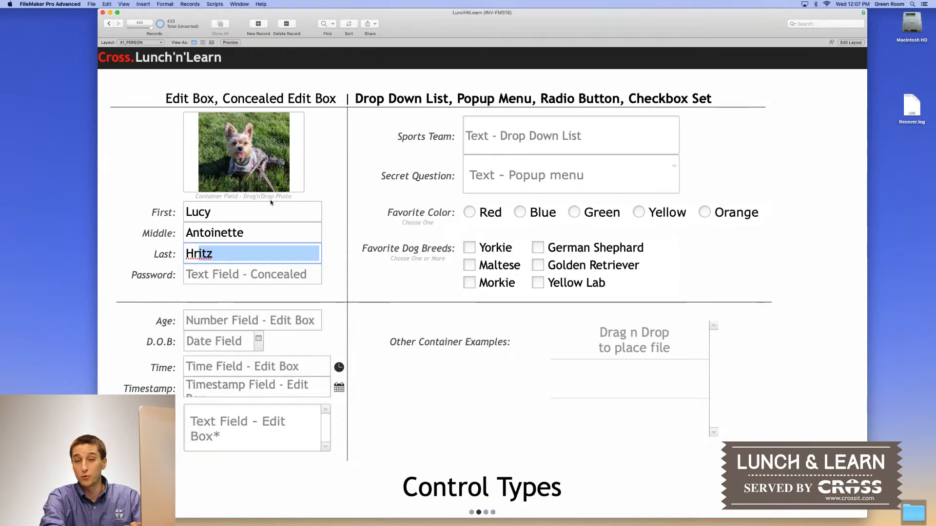
text(itz)
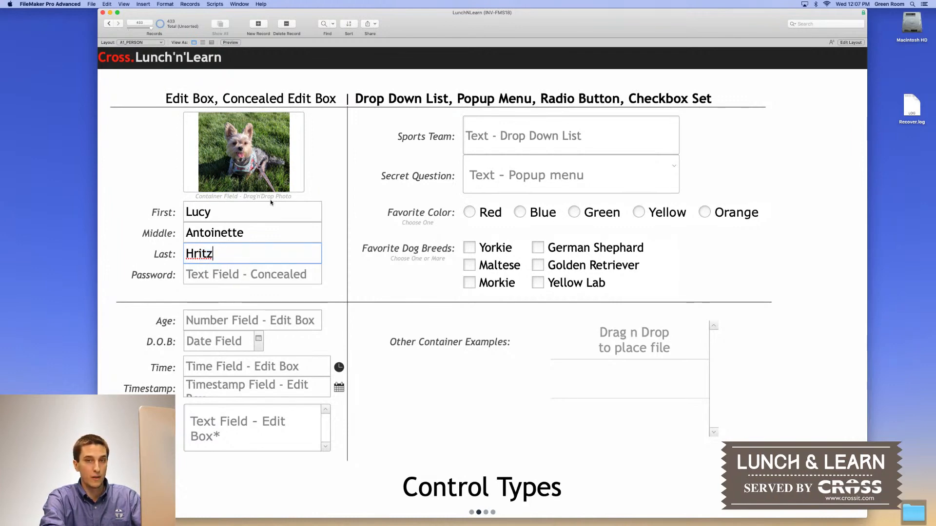
key(Tab)
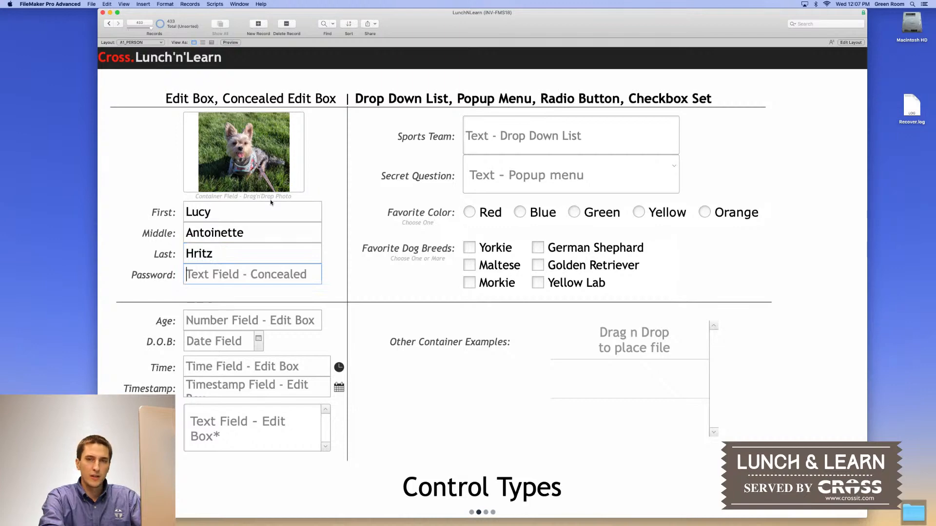
Type the password into the concealed Password field
text(12345)
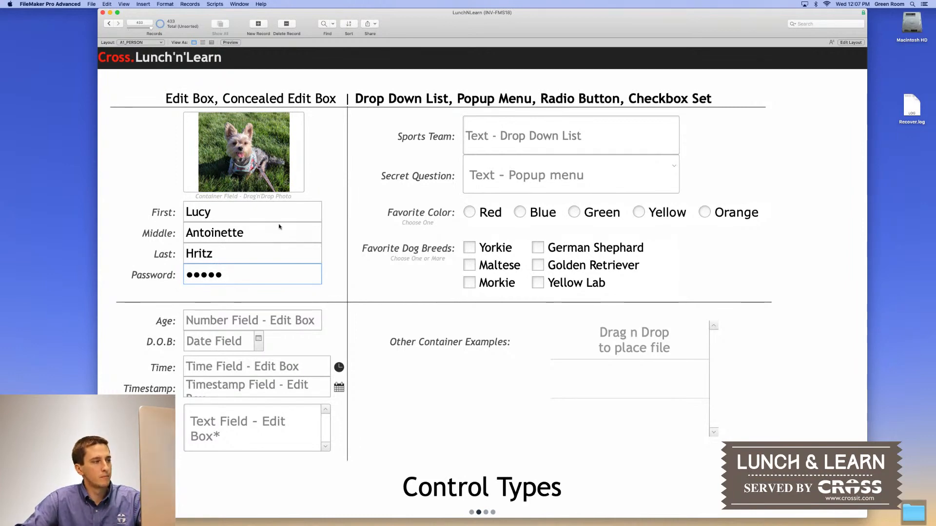
click(213, 323)
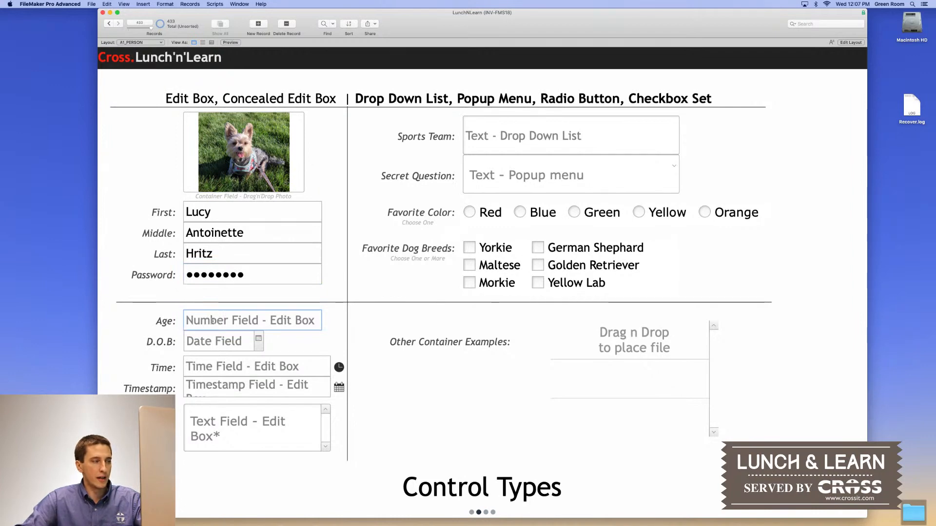
Replace the overflowing run of 4s in Age with 3.1345
text(44444444444444444444444444)
key(Tab)
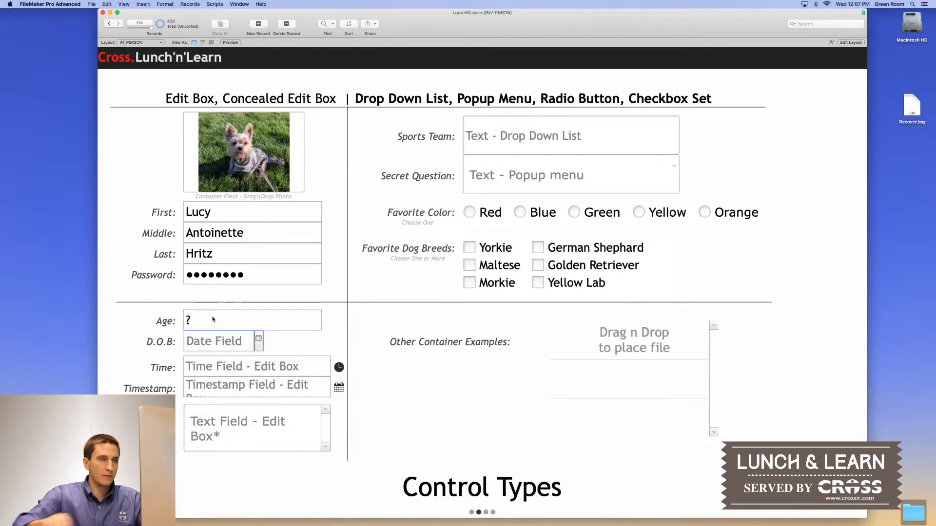
click(212, 319)
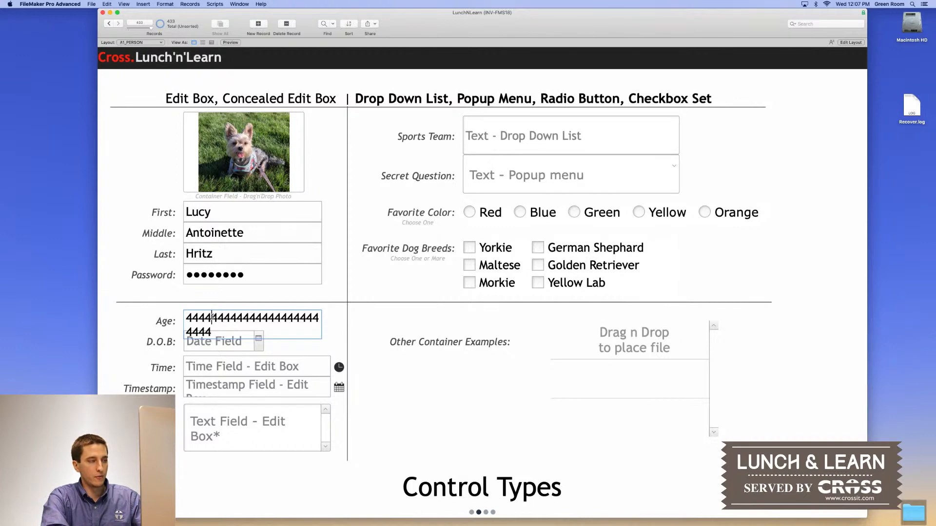
double_click(213, 317)
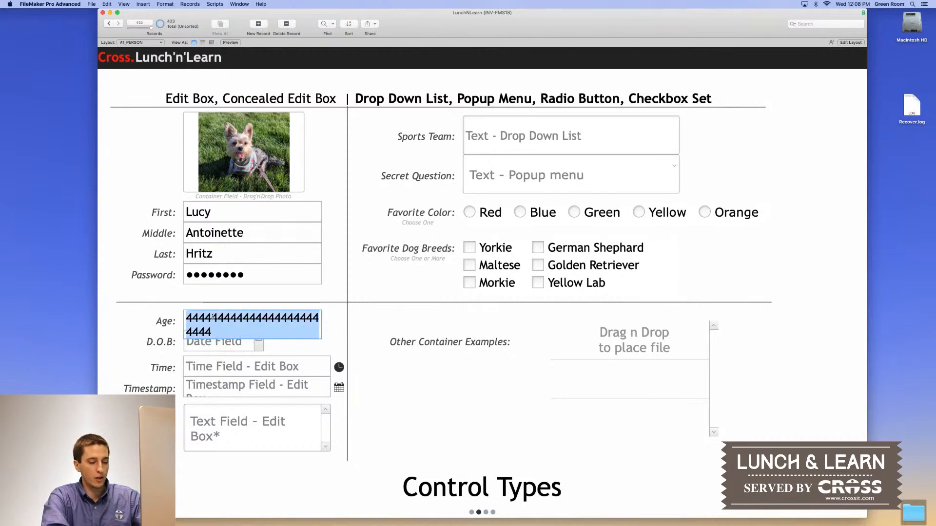
text(3.1345)
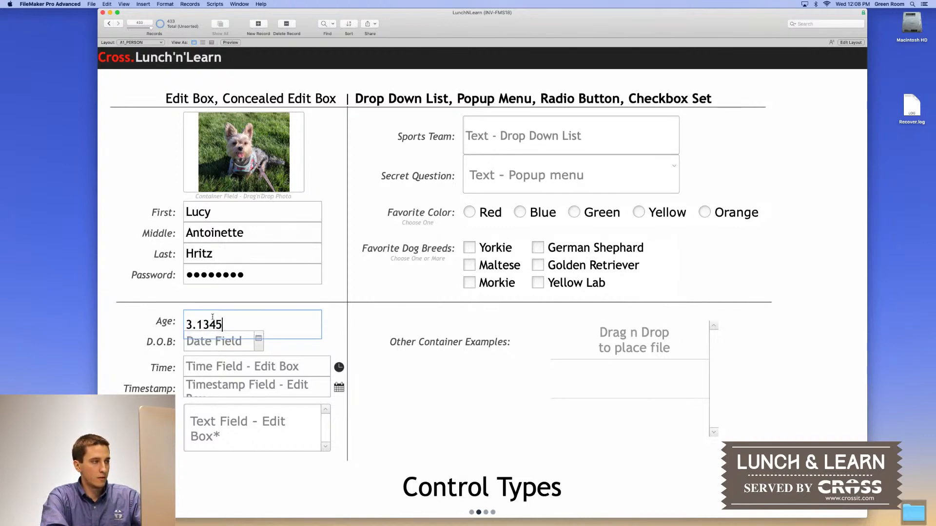
click(283, 348)
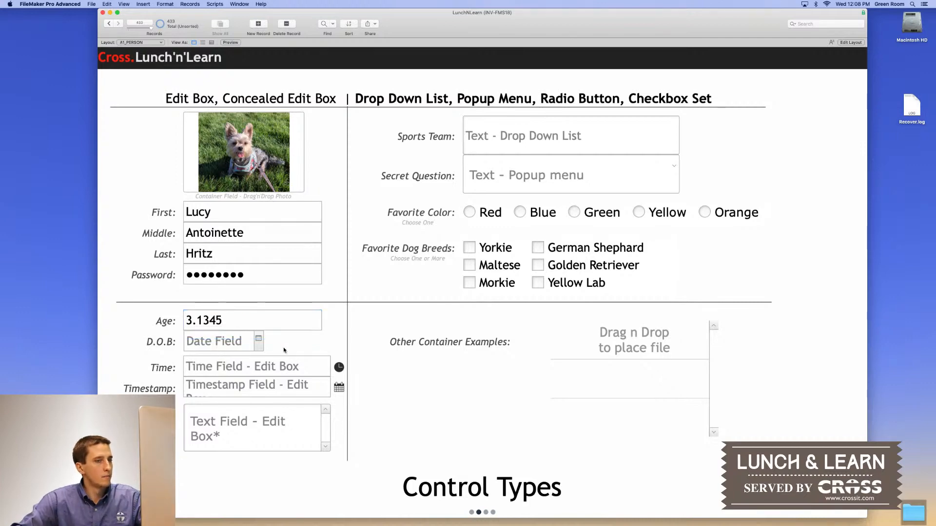
click(259, 341)
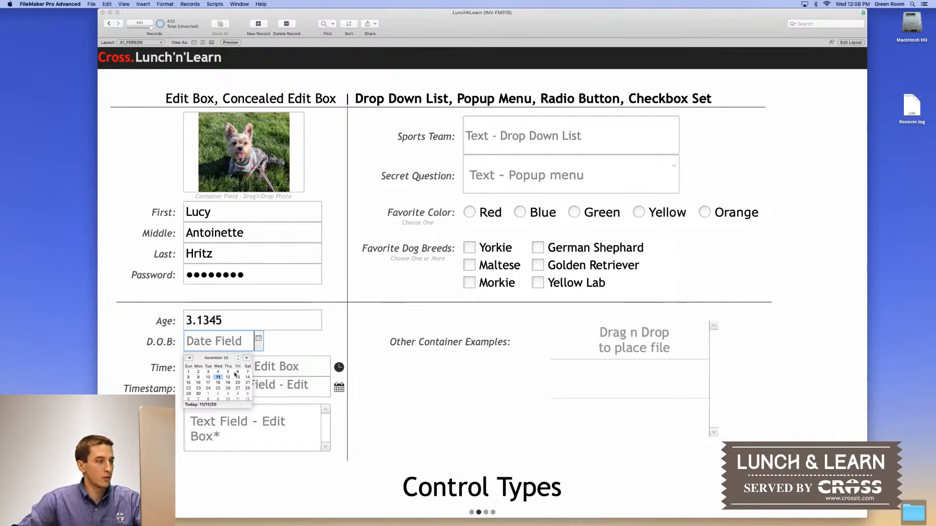
Set the D.O.B. to 1/1/2020, overriding the date picked in the calendar
click(247, 358)
click(246, 358)
click(247, 358)
click(247, 358)
click(246, 358)
click(247, 358)
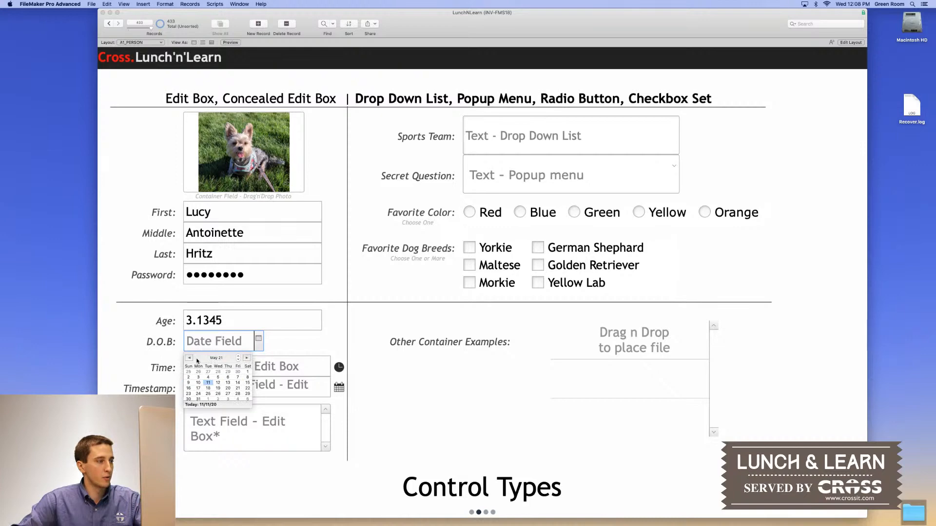
click(190, 358)
click(190, 358)
click(190, 358)
click(208, 378)
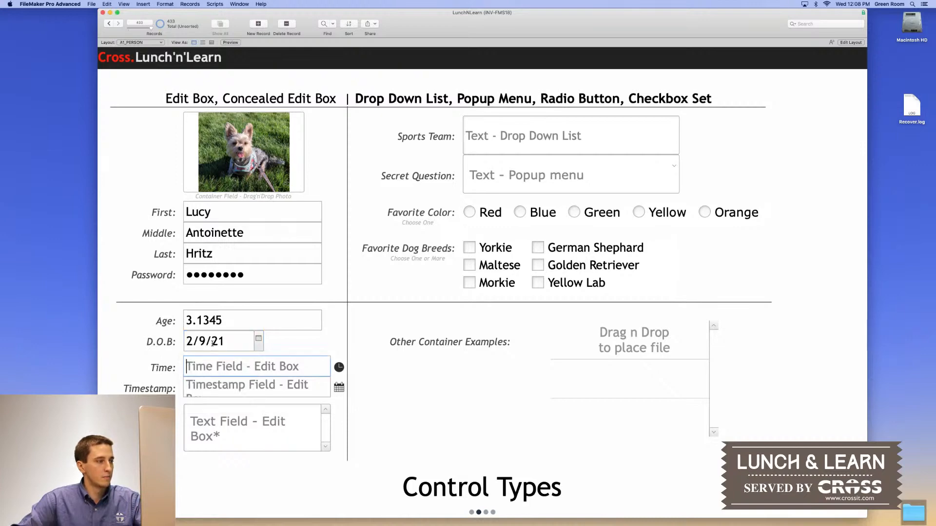
click(219, 341)
text(1/1/2020)
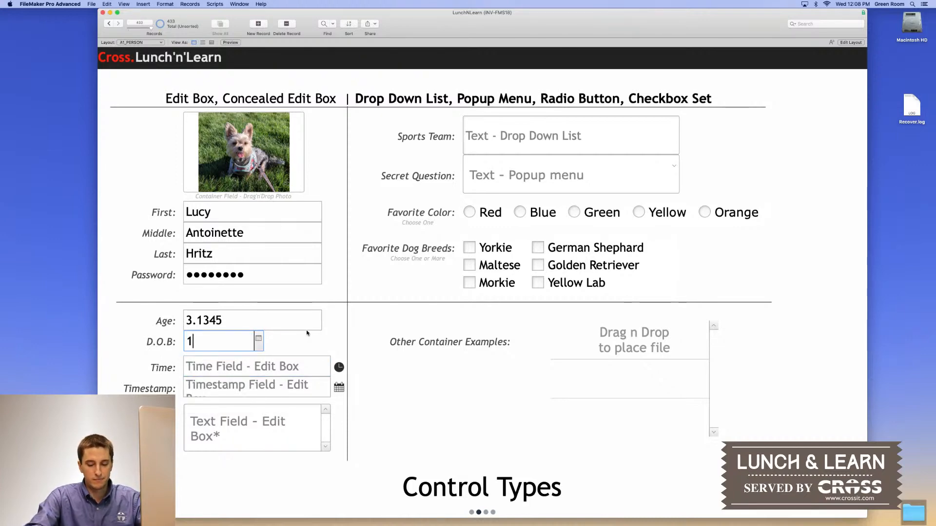
click(310, 345)
Enter 3:00 AM in the Time field
click(297, 369)
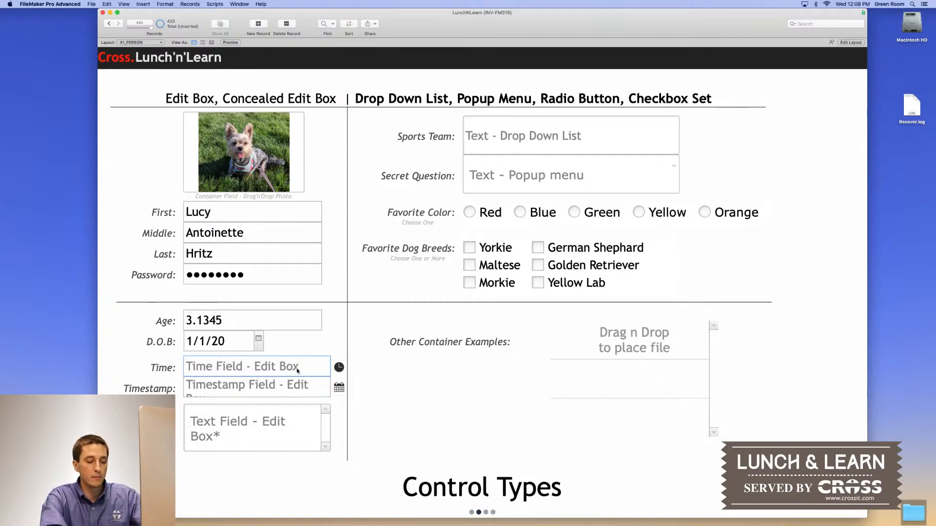
text(3 pm)
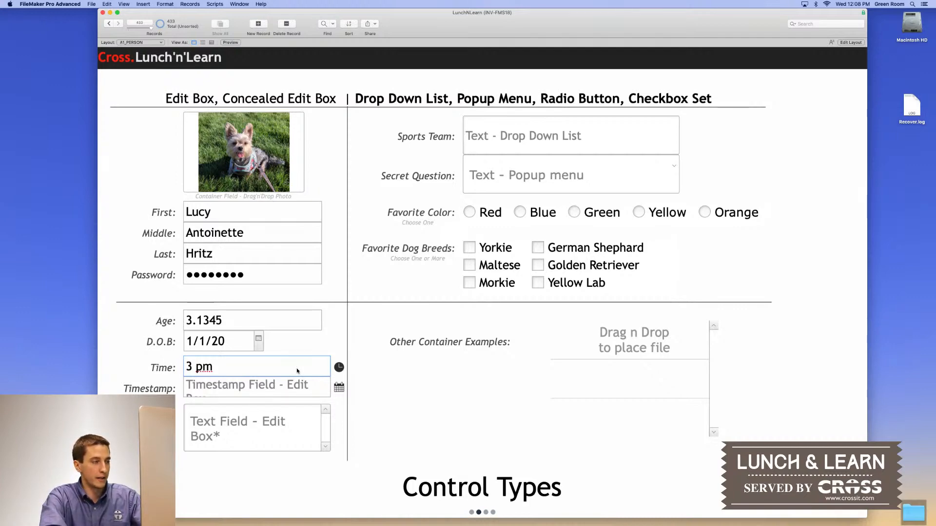
key(BackSpace)
key(BackSpace)
key(BackSpace)
text(:0)
key(BackSpace)
key(BackSpace)
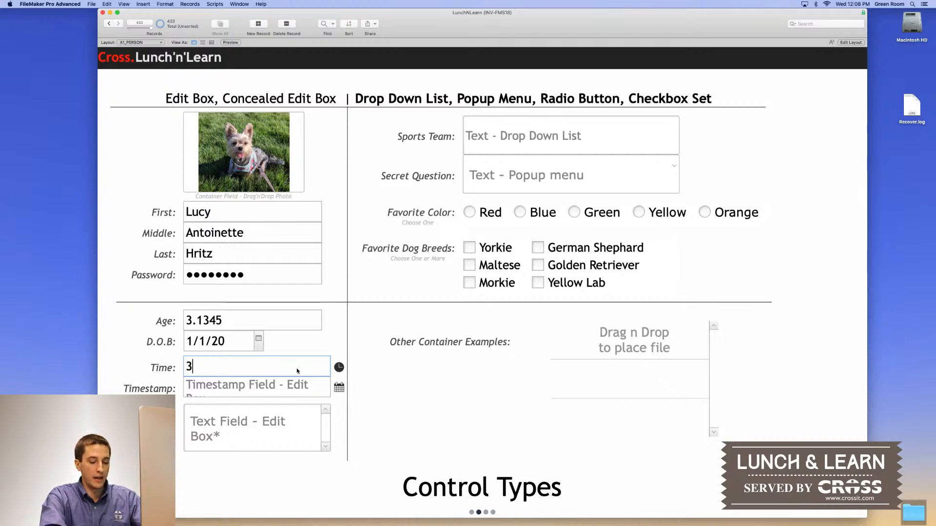
text(:00:00)
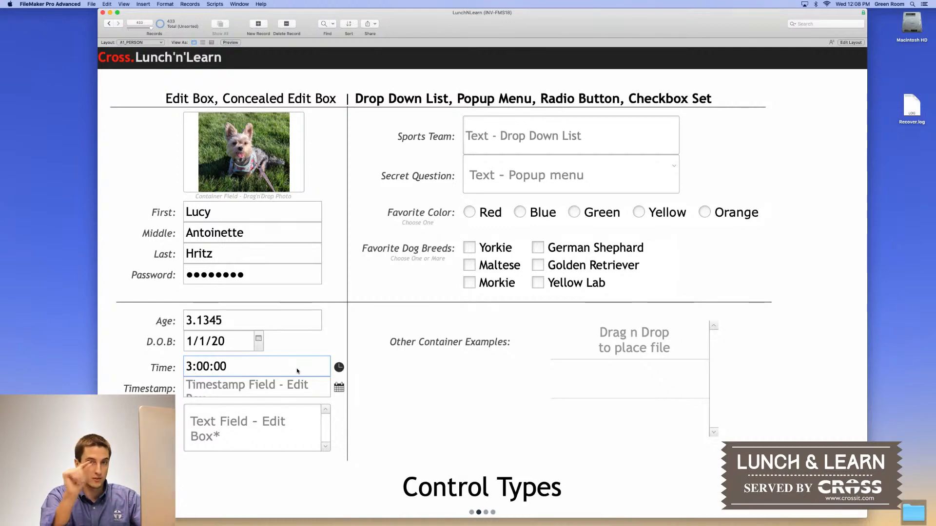
key(BackSpace)
key(BackSpace)
key(BackSpace)
key(BackSpace)
key(BackSpace)
key(BackSpace)
text(am)
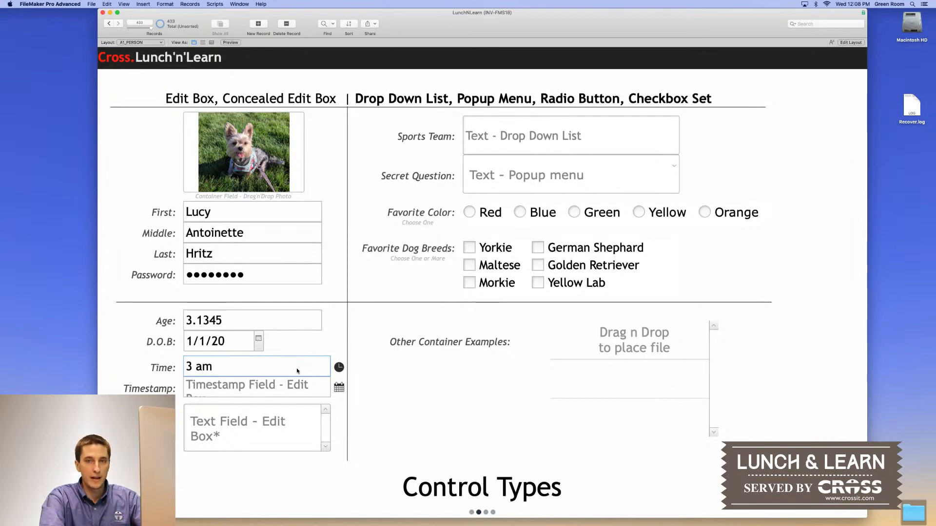
key(Tab)
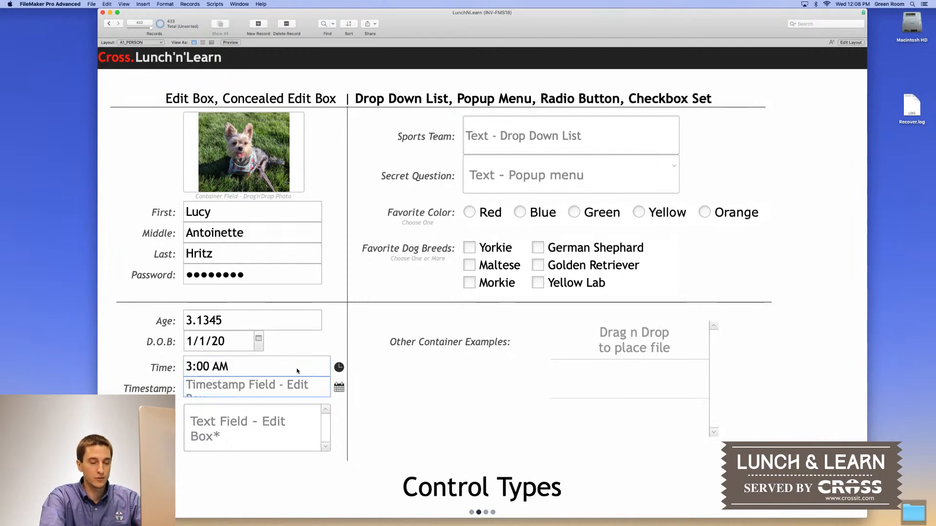
Insert the current timestamp, 11/11/20 12:08 PM, into the Timestamp field
click(337, 390)
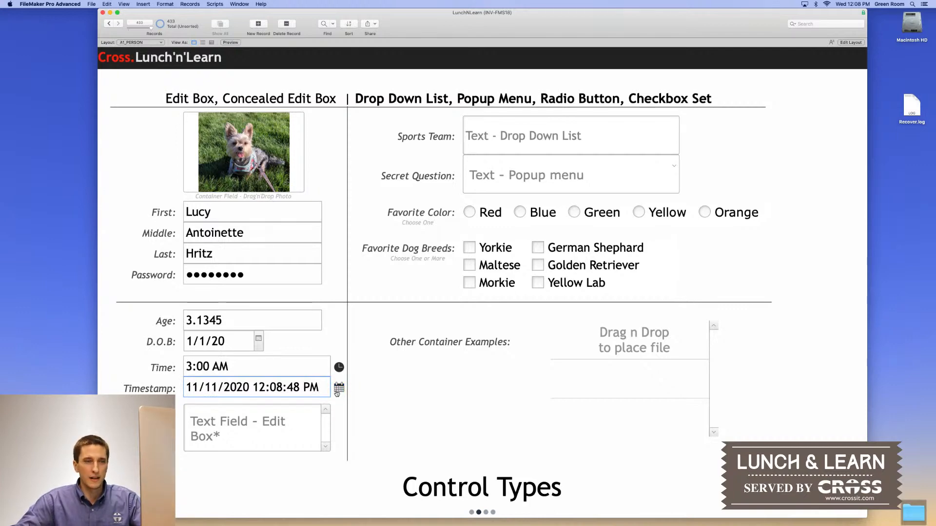
drag(186, 388, 318, 387)
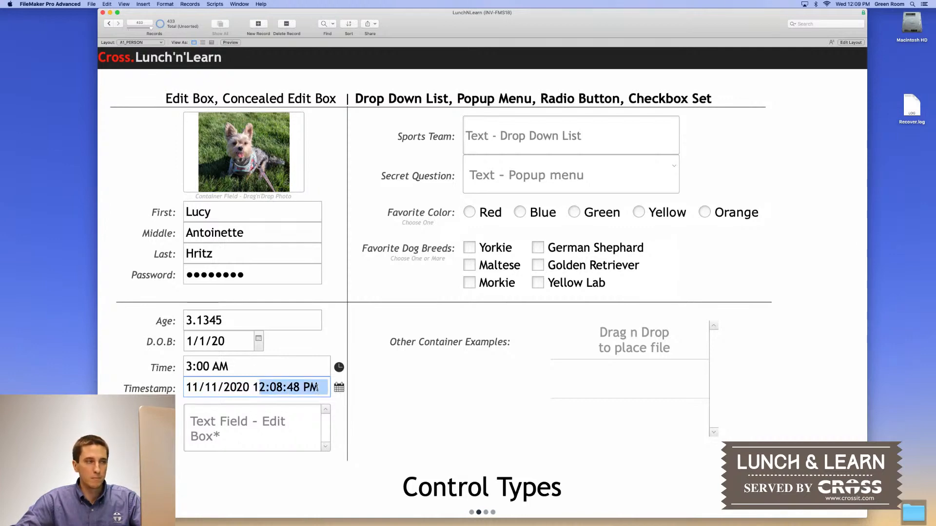
click(346, 407)
click(289, 427)
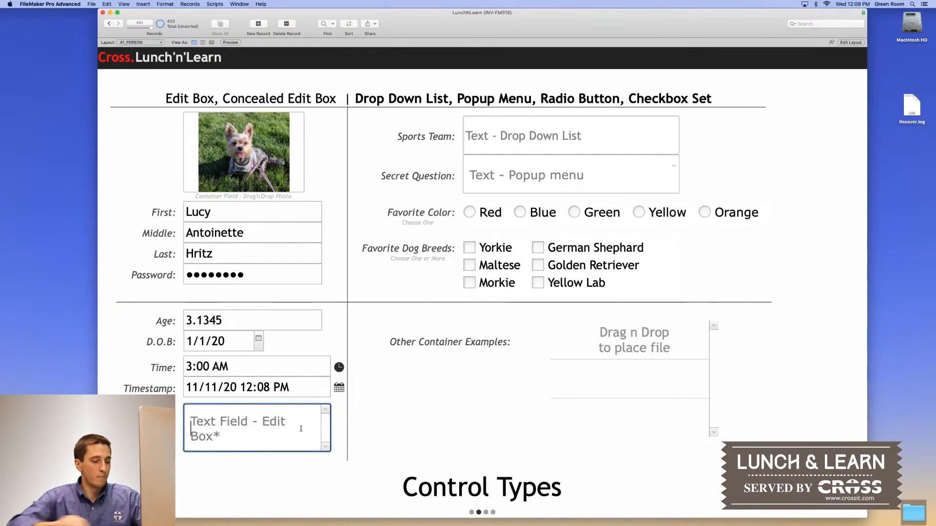
Replace the test text in the notes box with 'Life is RUFF'
text(kjalfdkfjknfjnjfnjnjfn)
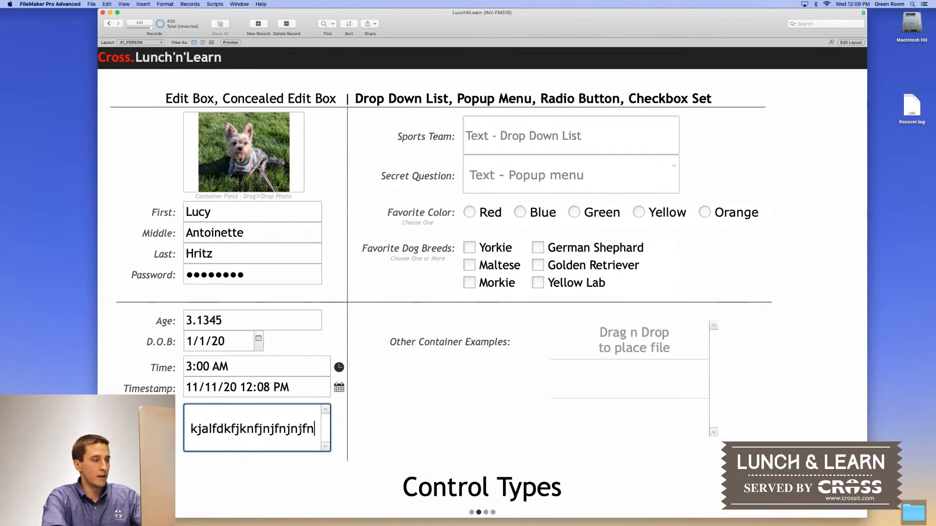
text(jnfjnejfnjenfjefhuehufhuehufiuuihuihuihuhuih)
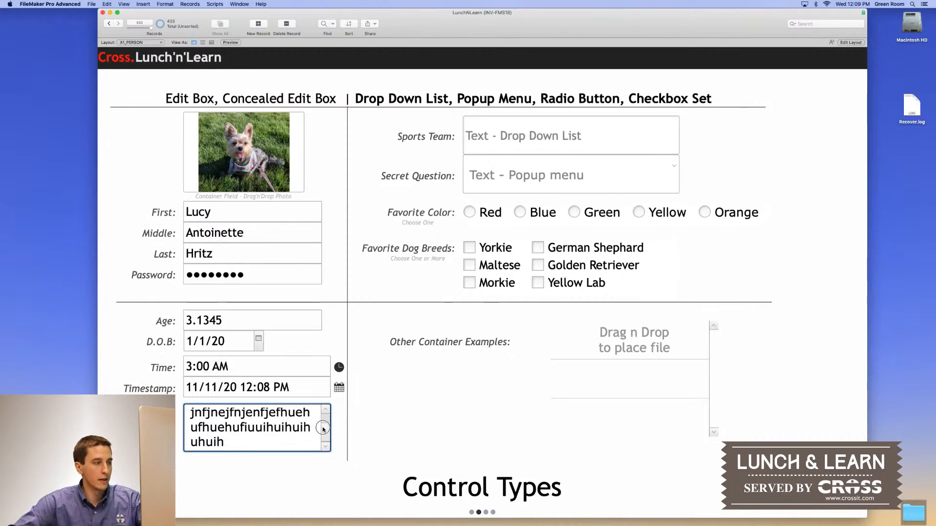
scroll(324, 424, up, 2)
scroll(329, 423, down, 2)
drag(330, 423, 328, 416)
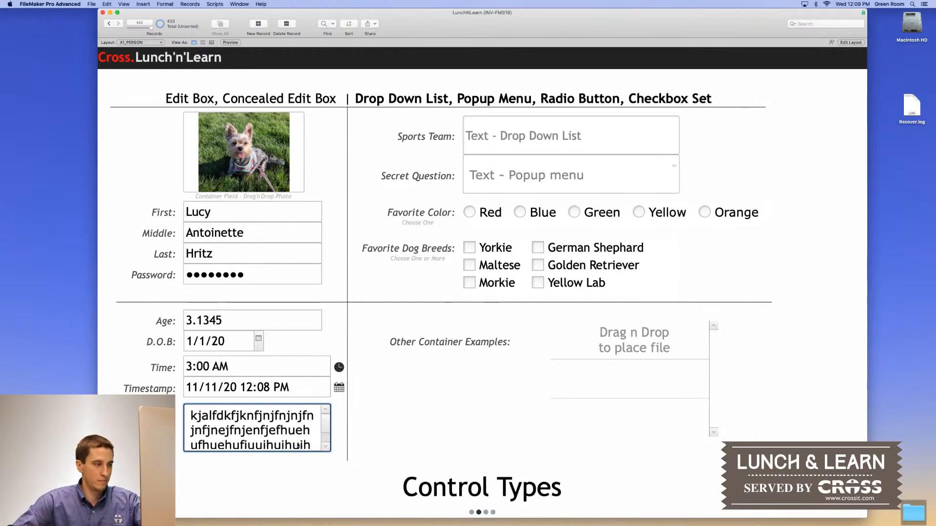
key(super+a)
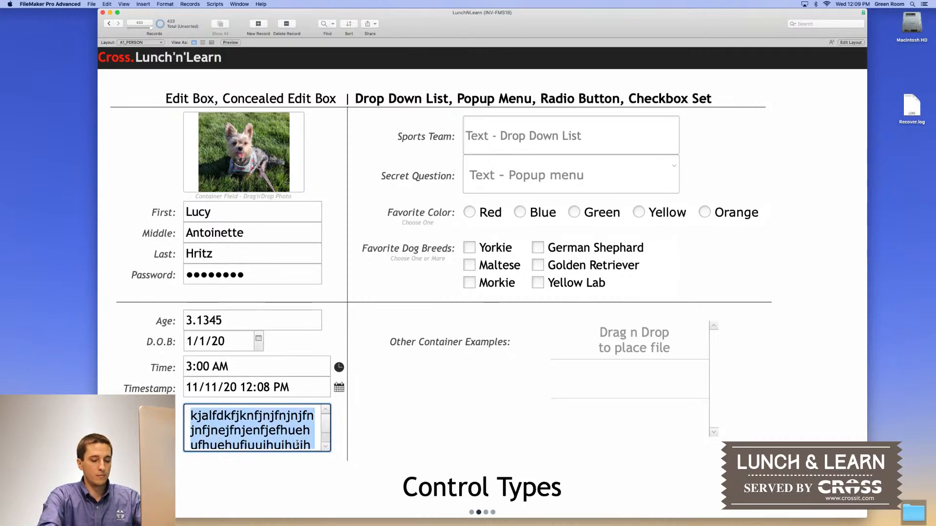
key(BackSpace)
text(Life)
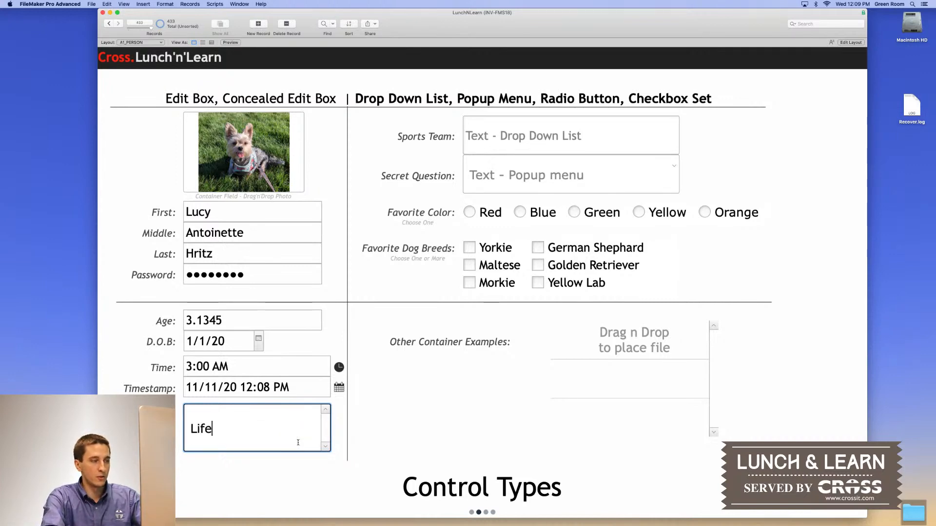
text( is RUFF)
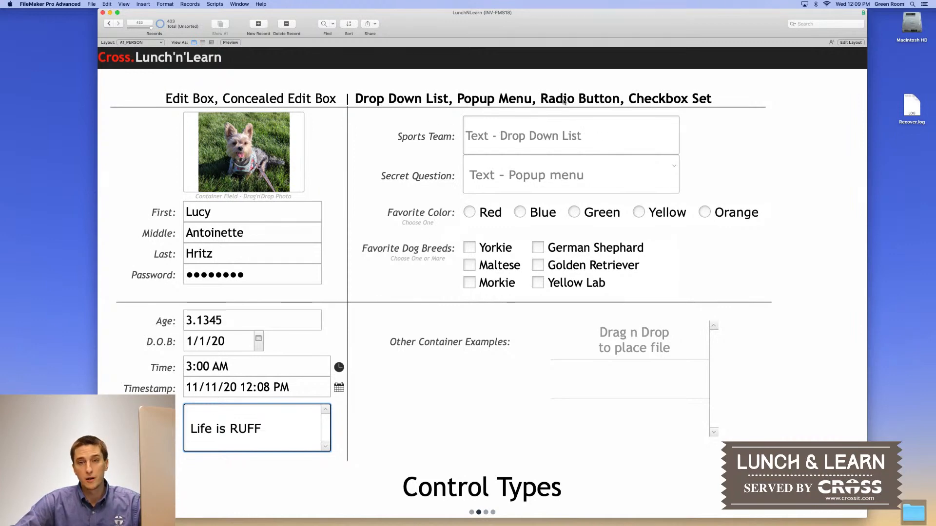
click(696, 134)
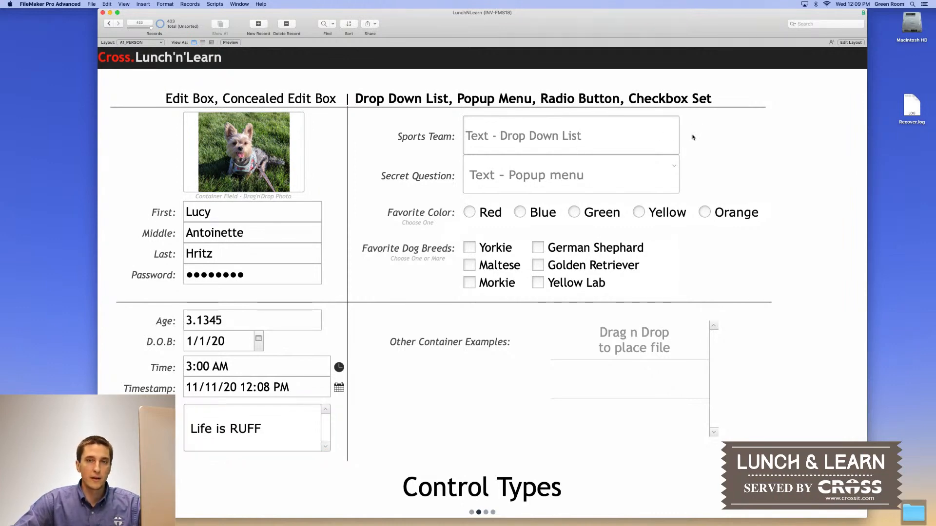
Type 'Cleveland Browns' into the Sports Team field instead of picking a listed team
click(620, 148)
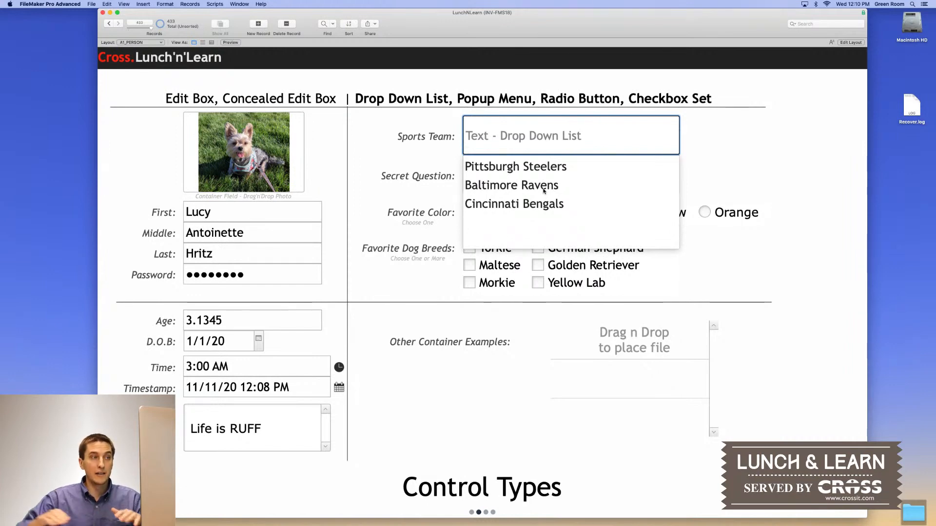
click(691, 122)
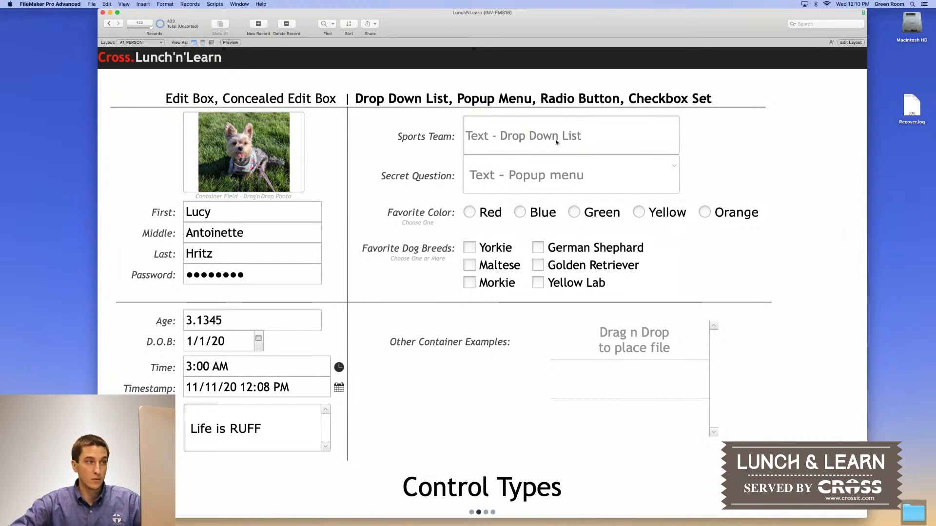
click(583, 144)
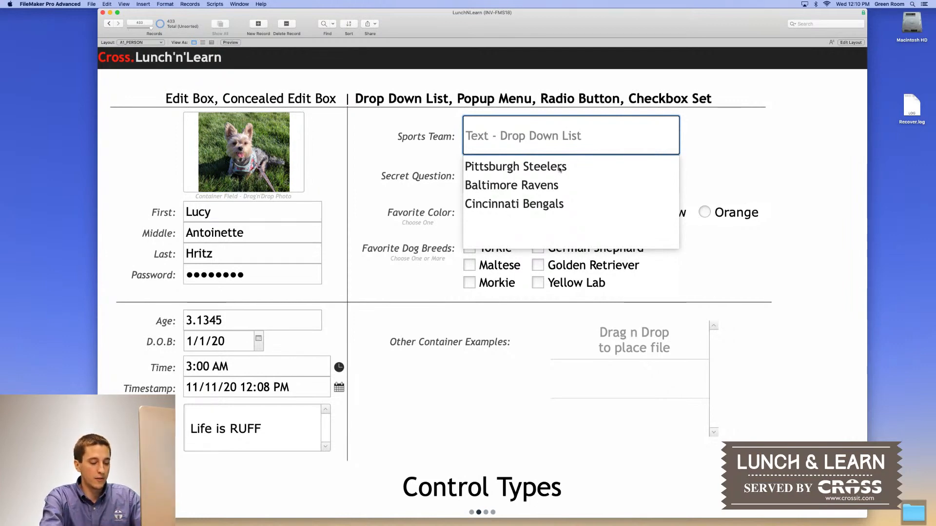
text(C)
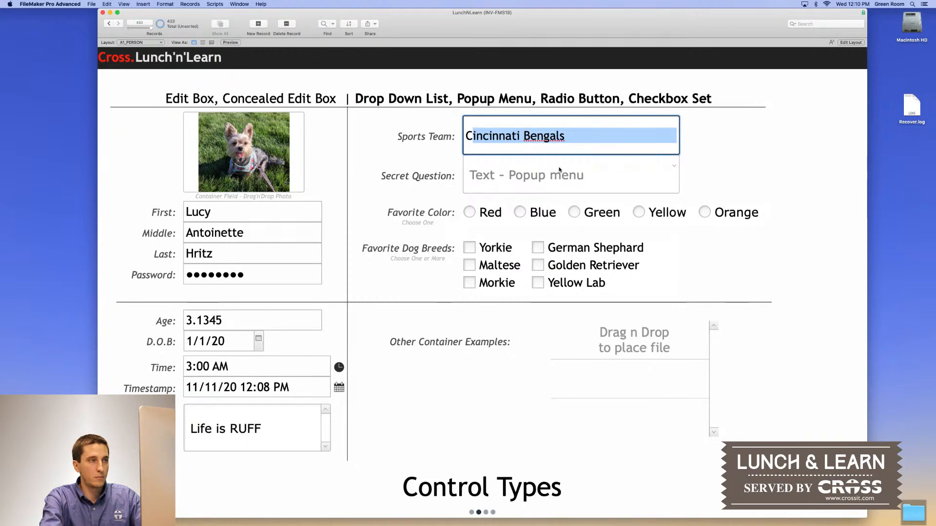
text(levela)
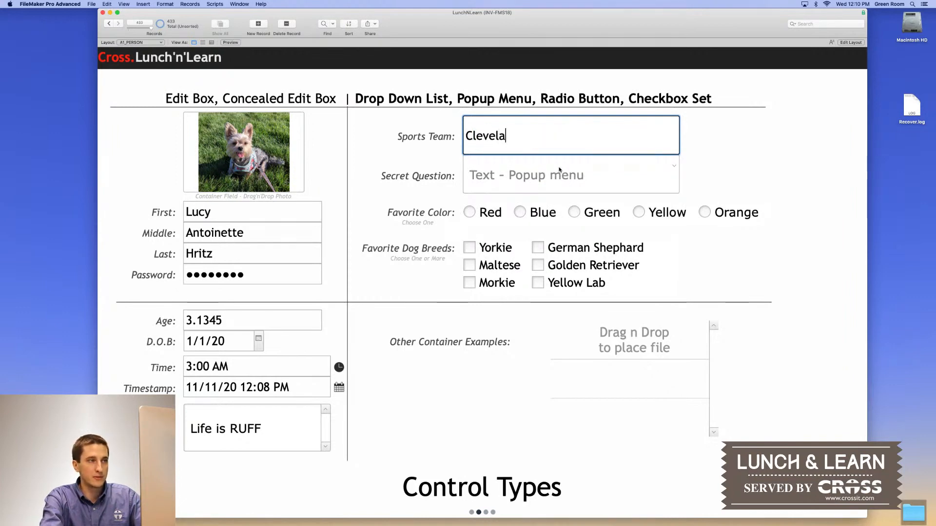
text(nd Browns)
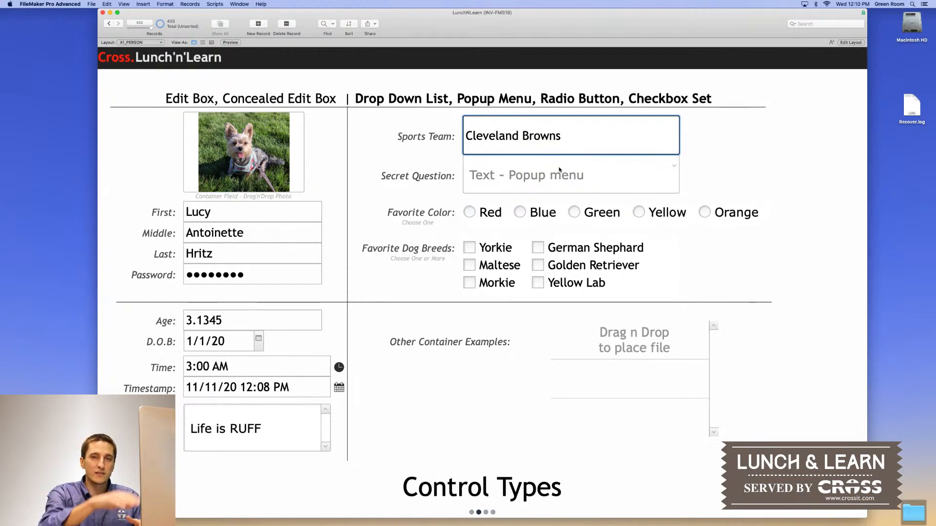
click(722, 146)
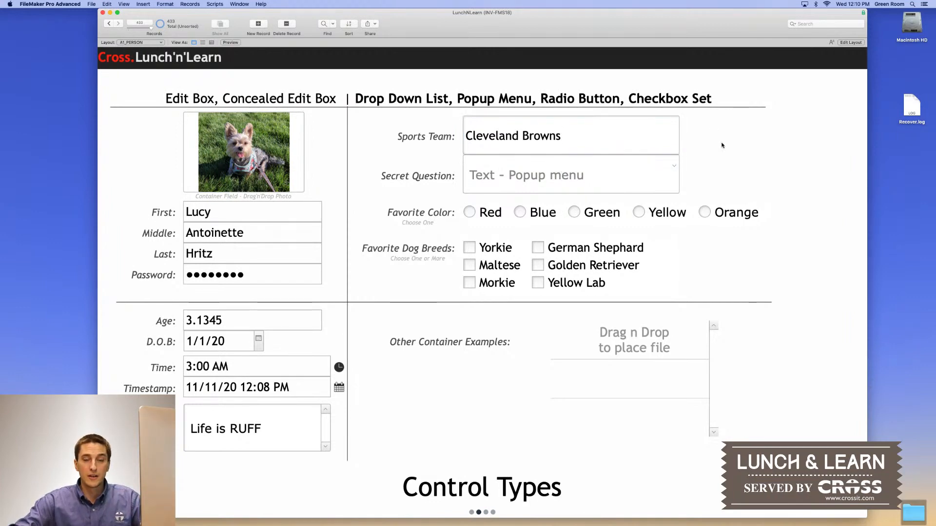
click(667, 142)
Choose 'Favorite Ice Cream' from the Secret Question popup menu
click(763, 145)
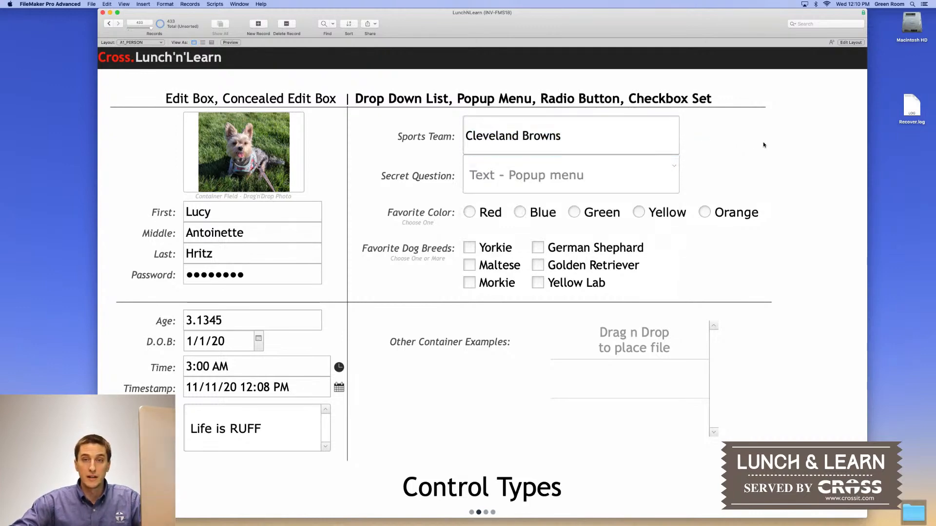
click(528, 187)
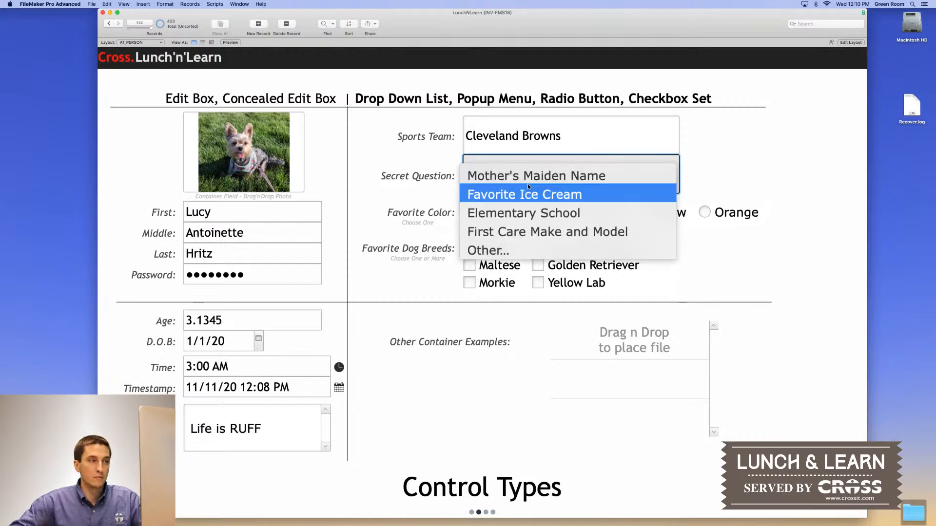
click(719, 166)
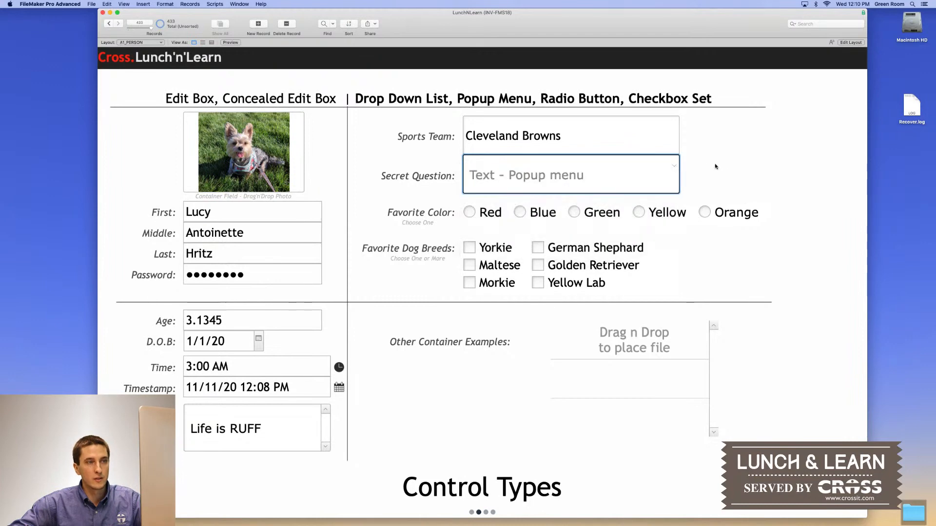
click(658, 168)
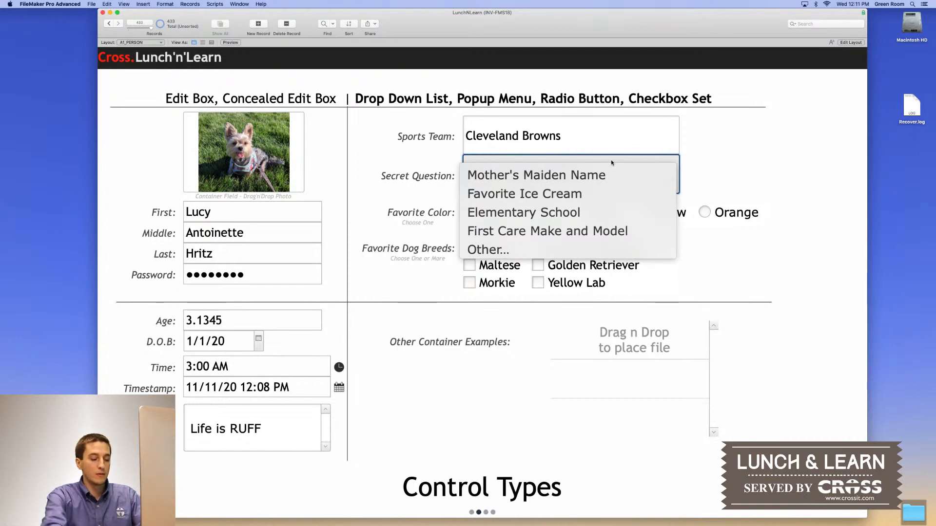
key(e)
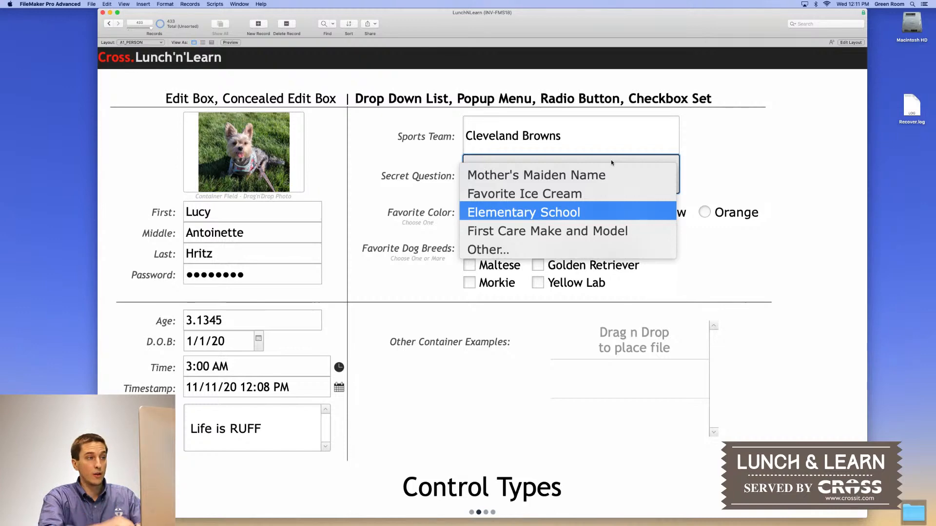
key(f)
key(i)
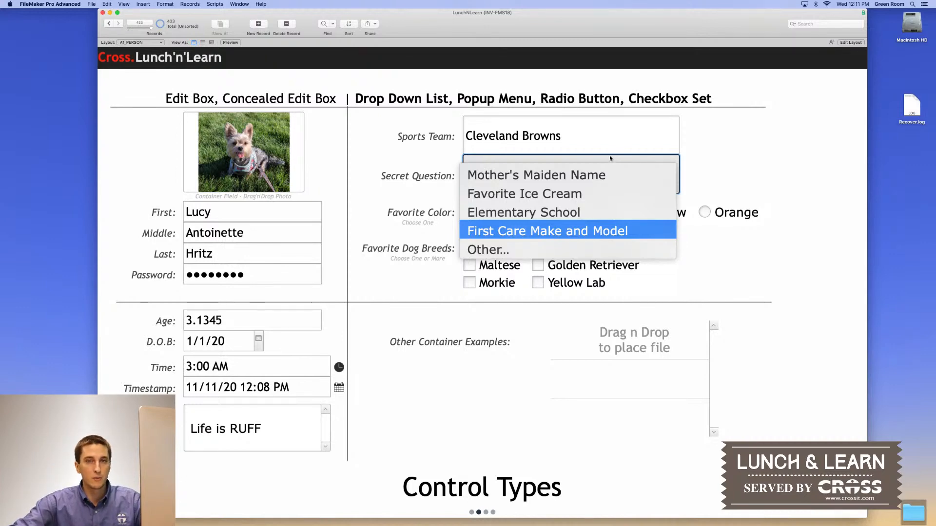
click(567, 194)
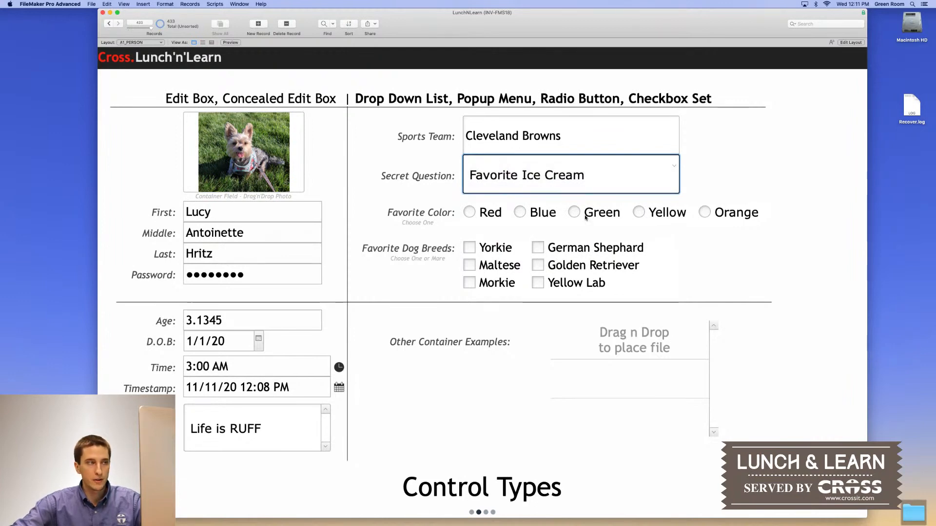
click(471, 212)
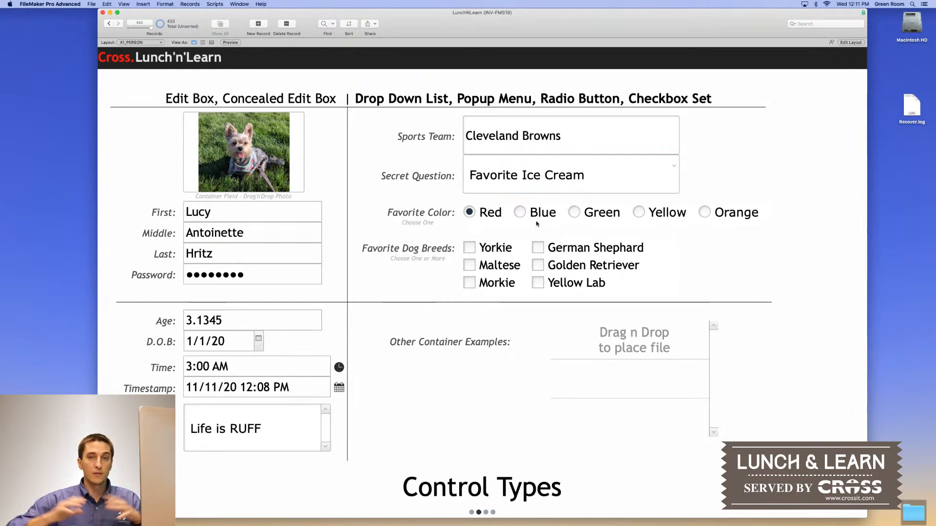
click(520, 212)
click(585, 214)
click(639, 213)
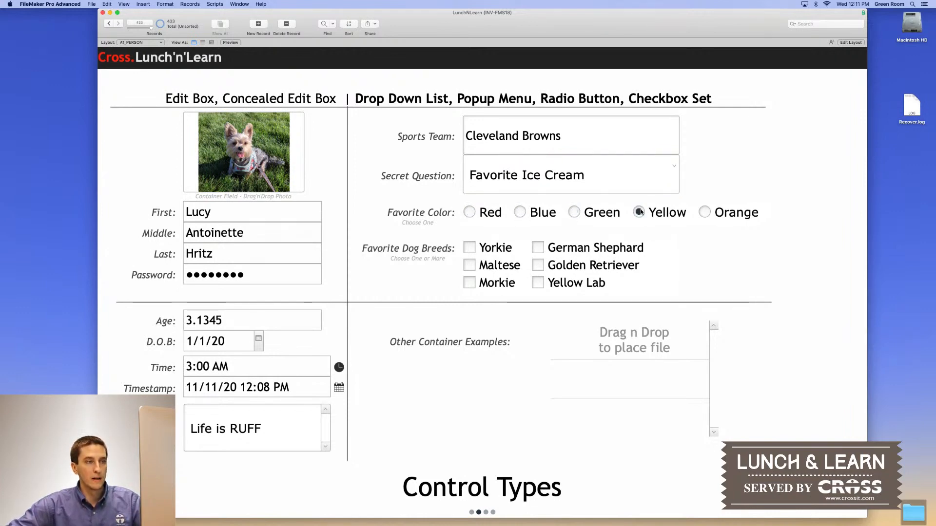
shift+click(706, 214)
shift+click(606, 217)
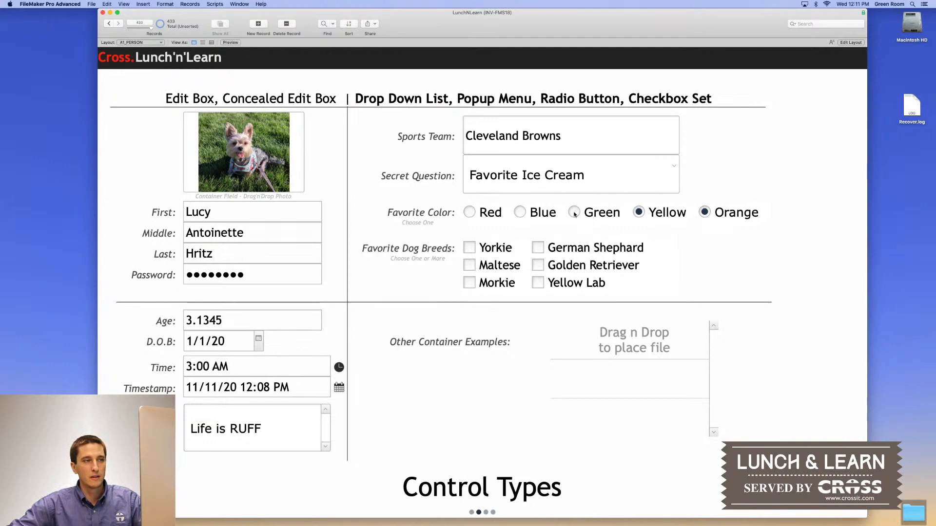
shift+click(519, 214)
shift+click(470, 212)
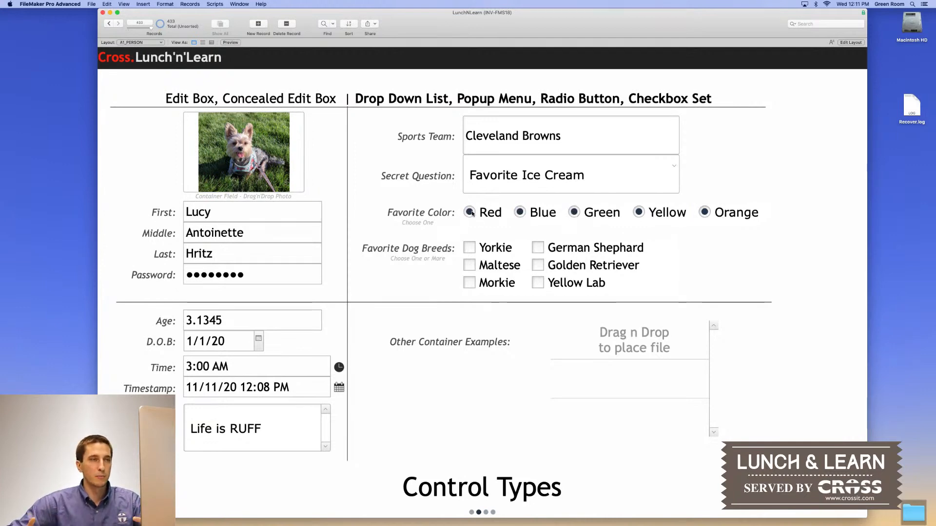
click(471, 213)
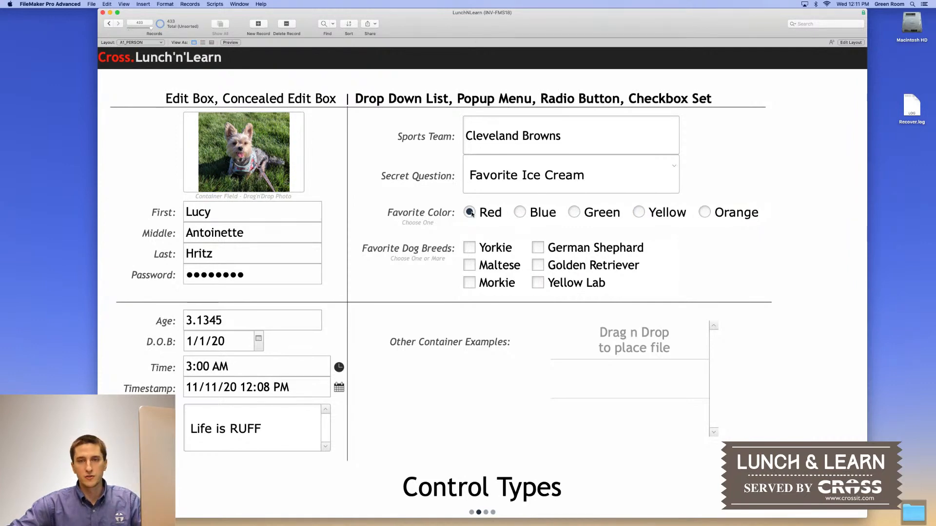
click(517, 213)
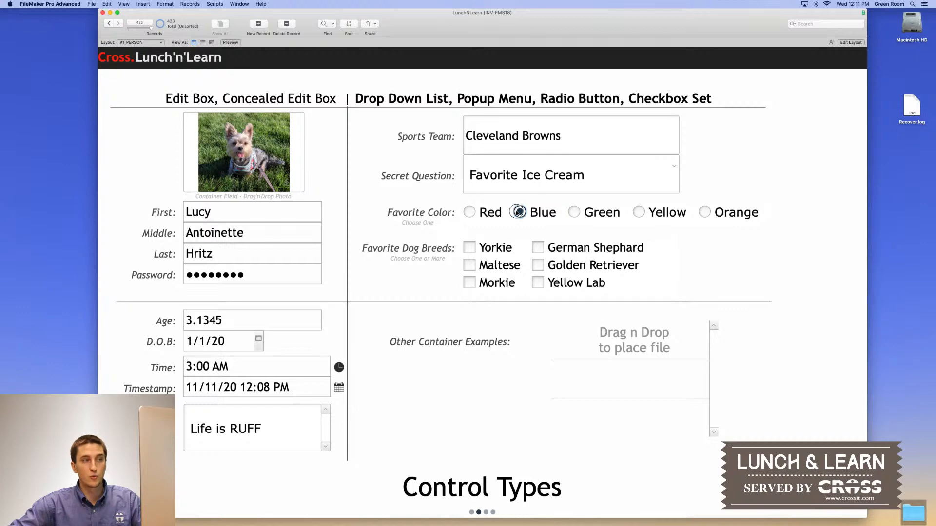
right_click(517, 212)
click(520, 213)
click(521, 215)
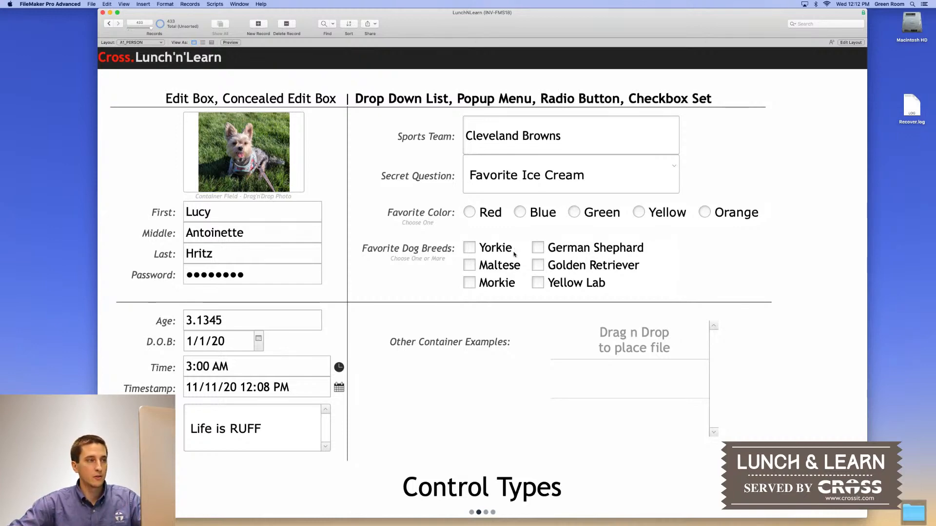
Tick Yorkie, Maltese and Morkie in the Favorite Dog Breeds checkbox set
click(469, 250)
click(470, 267)
click(469, 283)
click(469, 249)
click(471, 266)
click(470, 283)
click(470, 267)
click(468, 248)
click(471, 283)
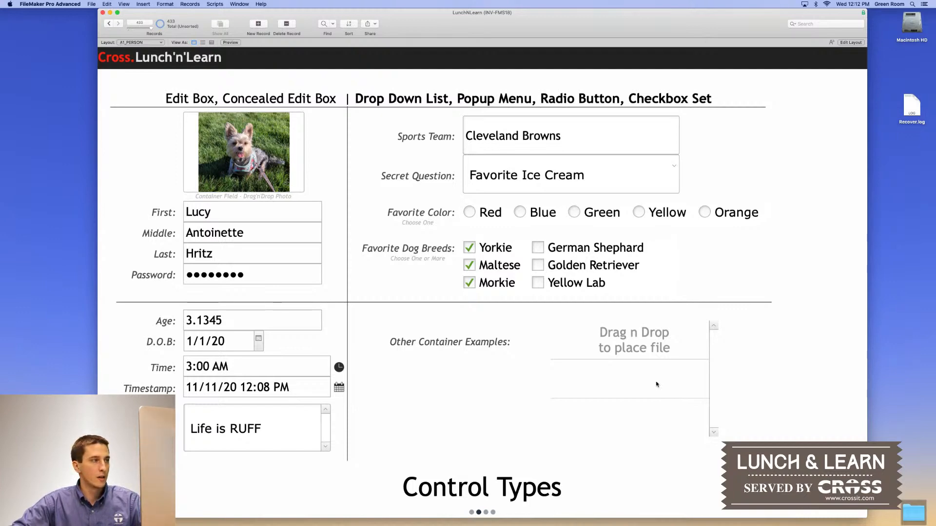
Step through the filled fields from First name to the notes, then show Examples - Display Differences
click(247, 216)
key(Tab)
key(Tab)
key(Tab)
key(Tab)
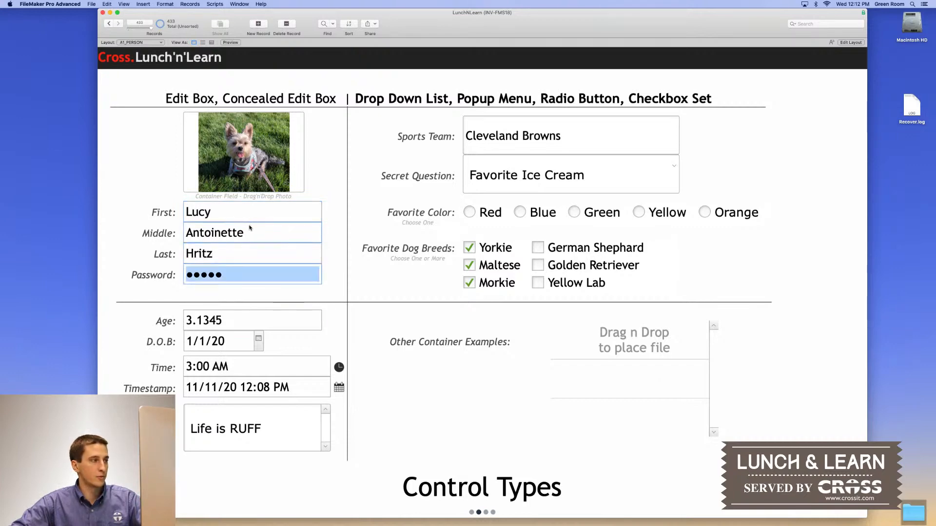
key(Tab)
key(Tab)
key(Tab)
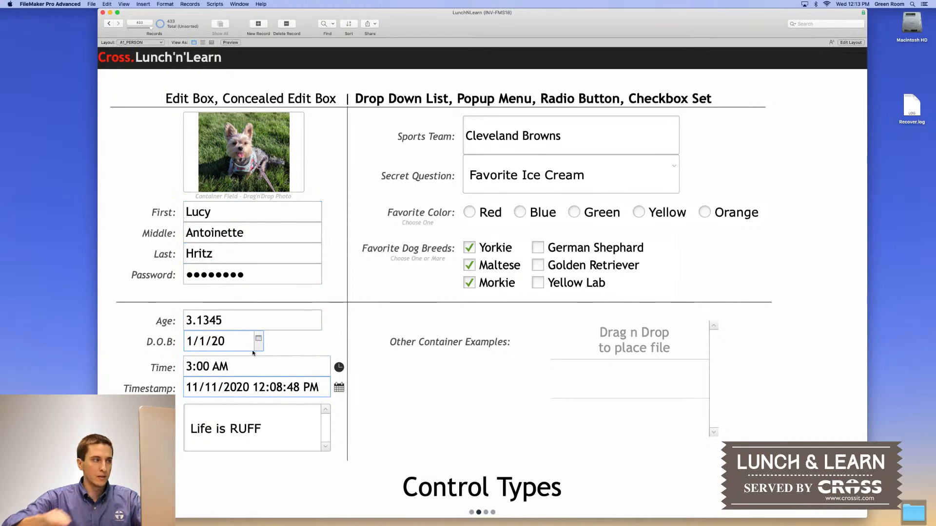
key(Tab)
click(252, 320)
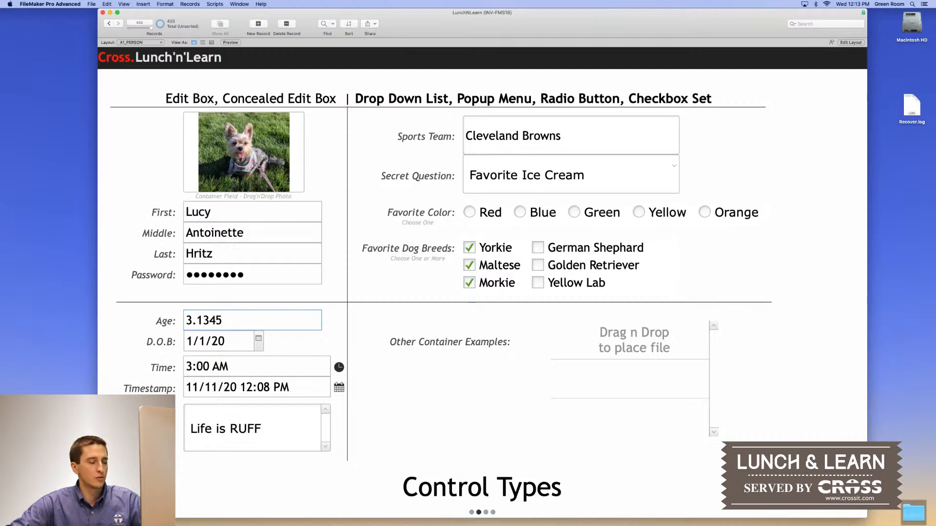
click(486, 512)
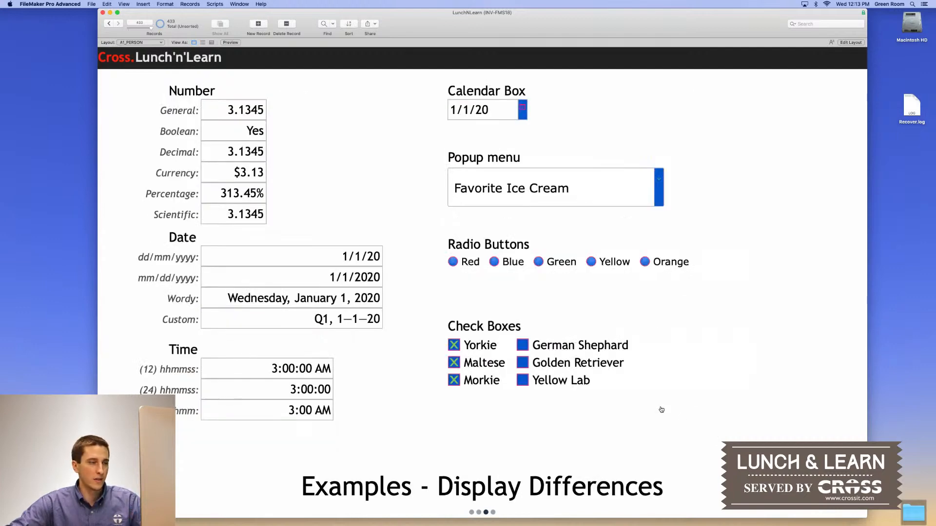
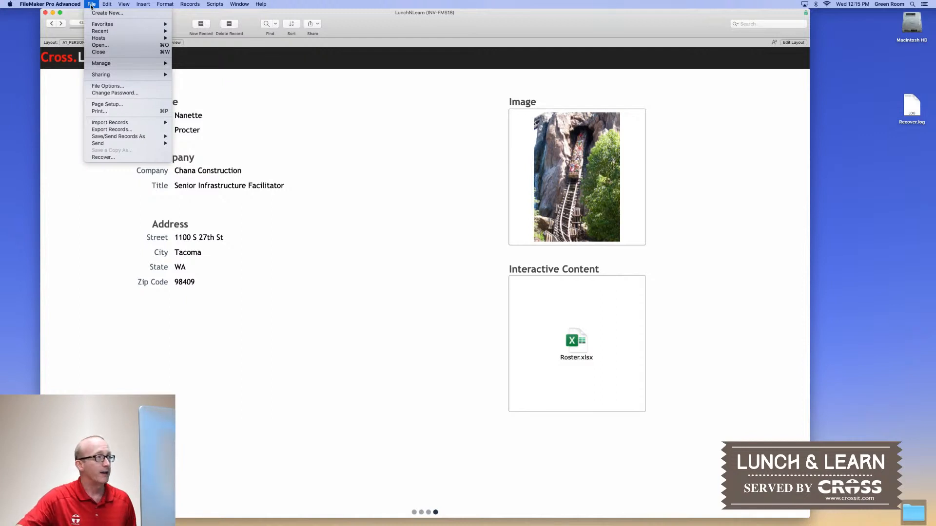
mouse_move(97, 32)
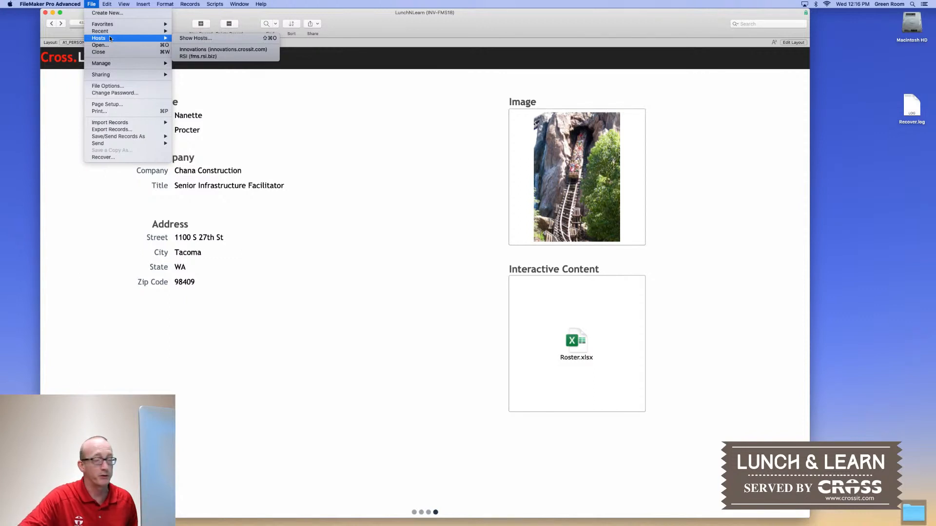
mouse_move(108, 5)
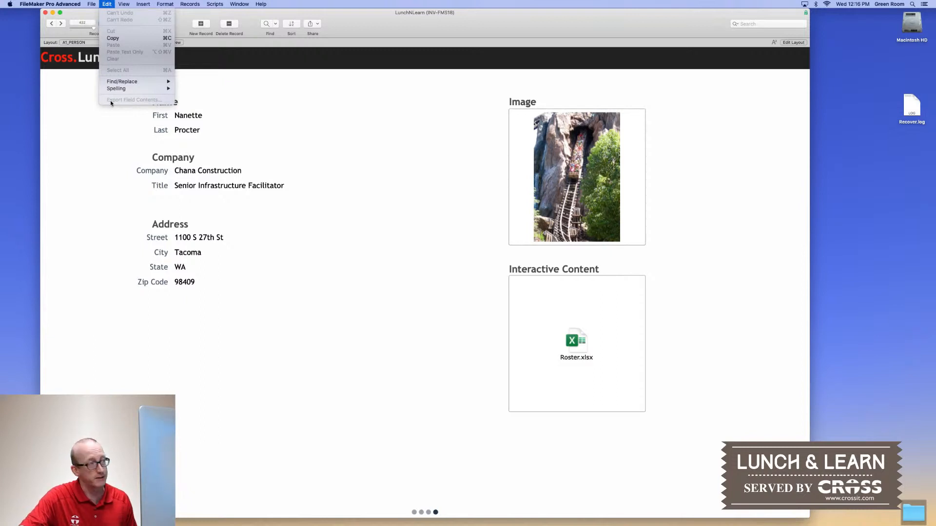
click(256, 84)
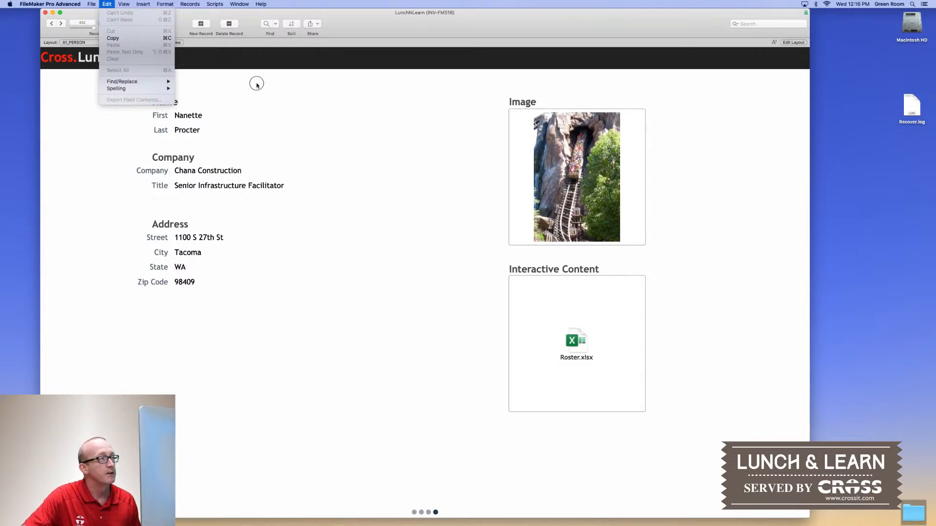
click(215, 132)
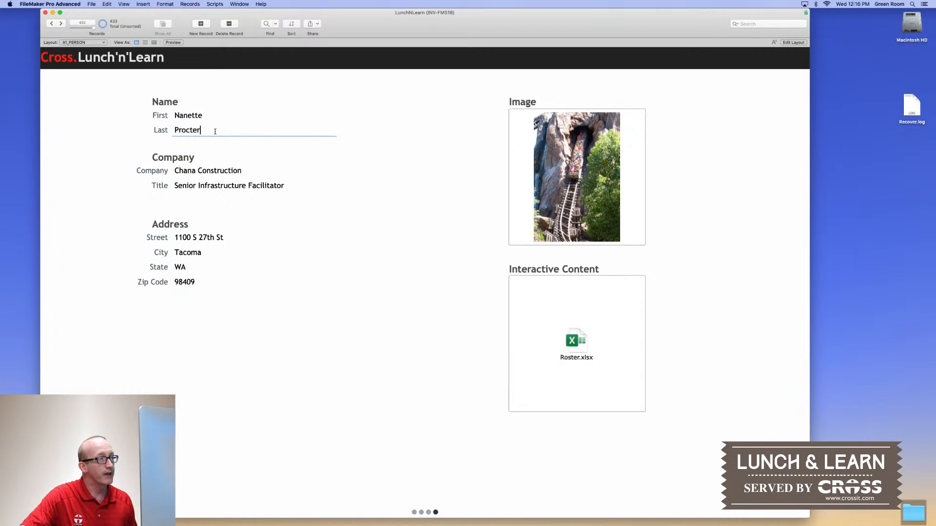
click(120, 4)
mouse_move(110, 4)
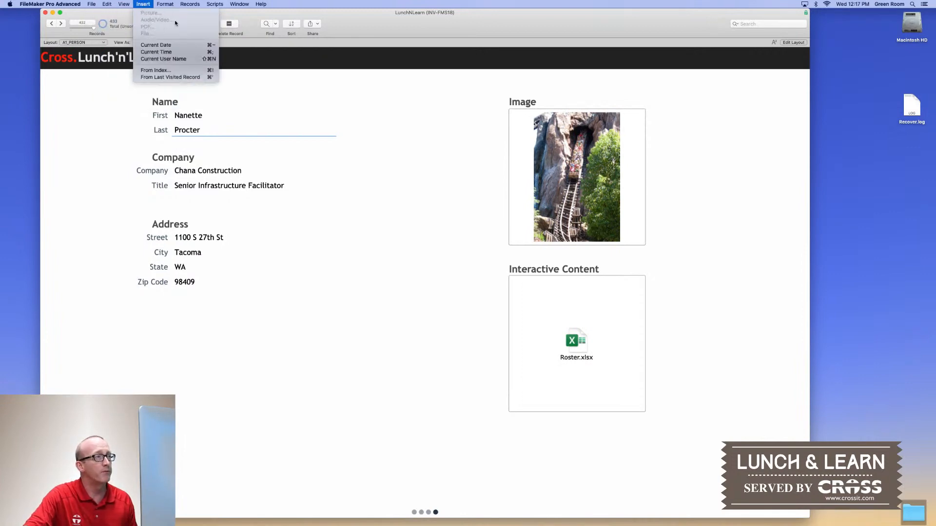
click(444, 118)
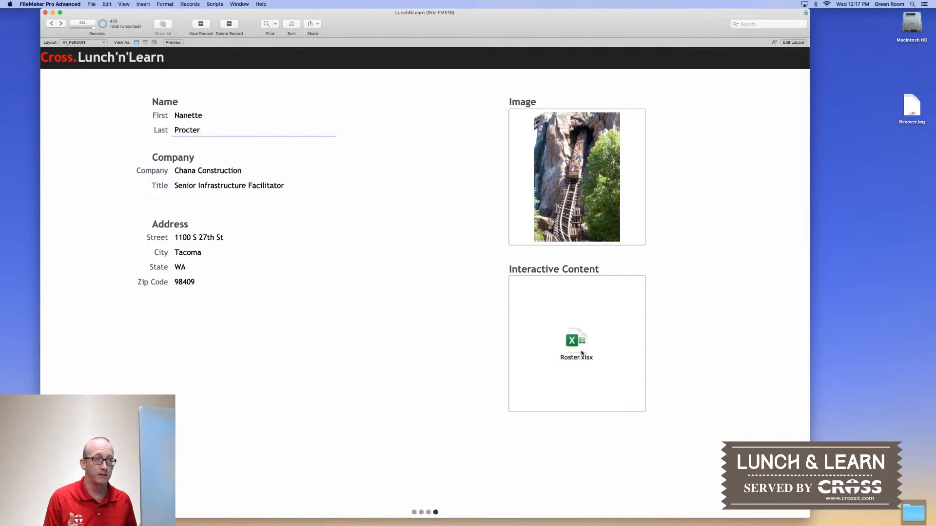
Start exporting Roster.xlsx from the Interactive Content field with Export Field Contents, then cancel
click(565, 303)
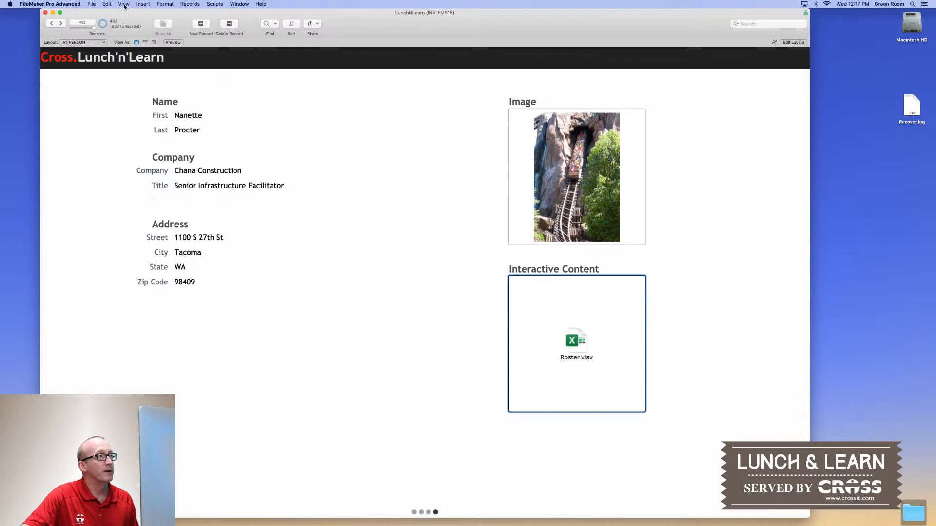
click(108, 5)
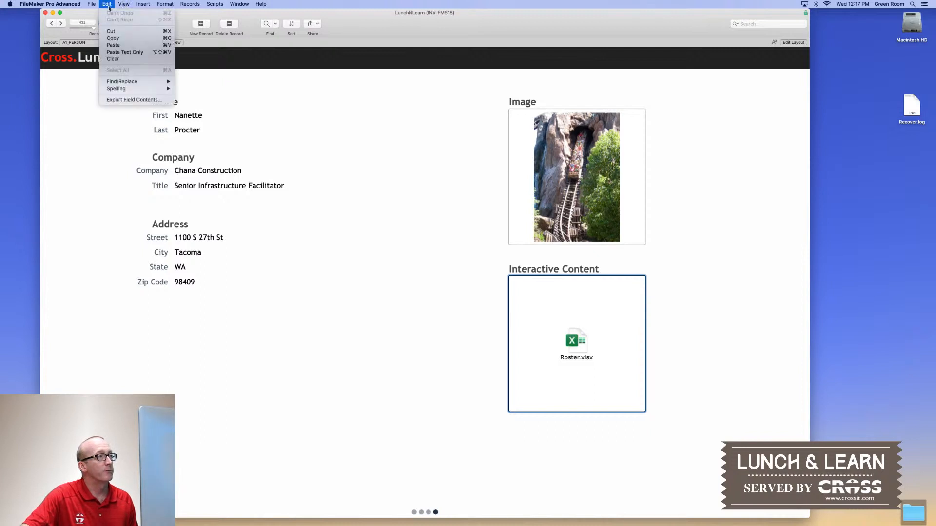
click(134, 100)
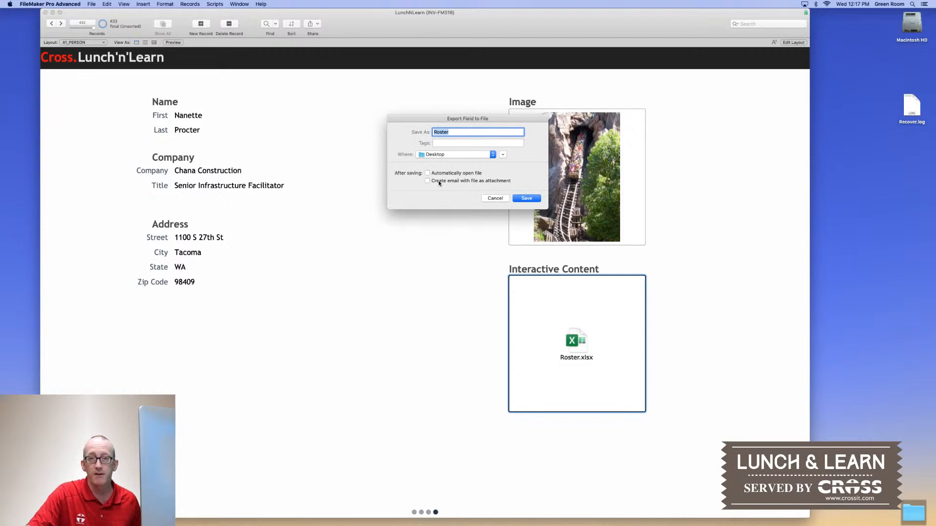
click(495, 198)
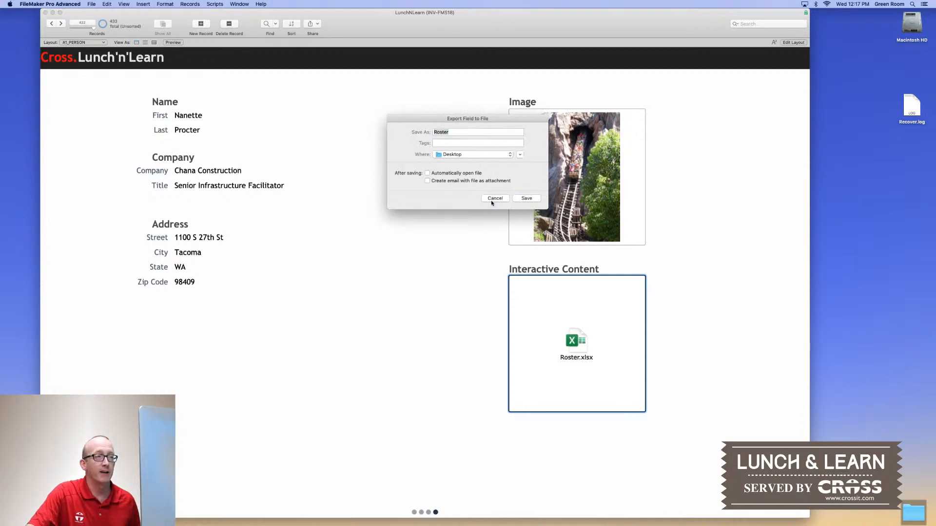
click(425, 259)
click(123, 4)
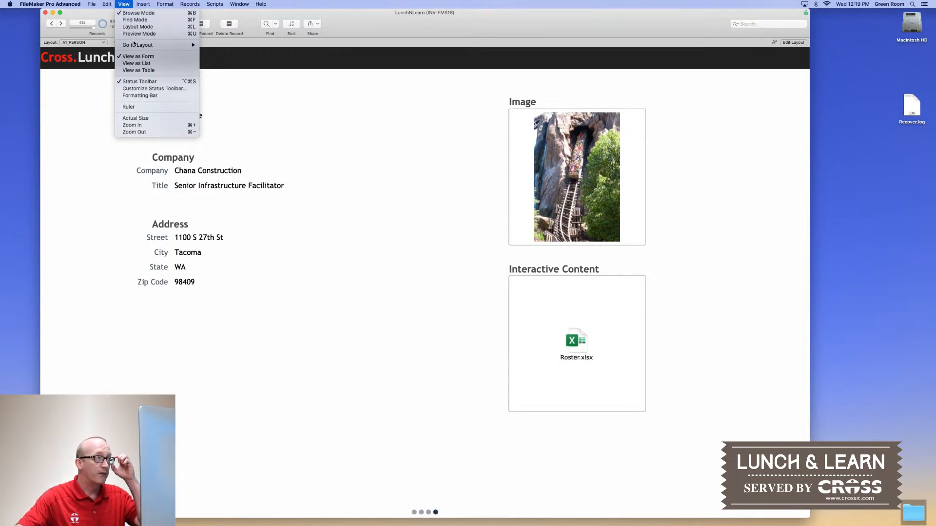
Go to the A1_CONTAINER layout from View > Go to Layout
mouse_move(134, 44)
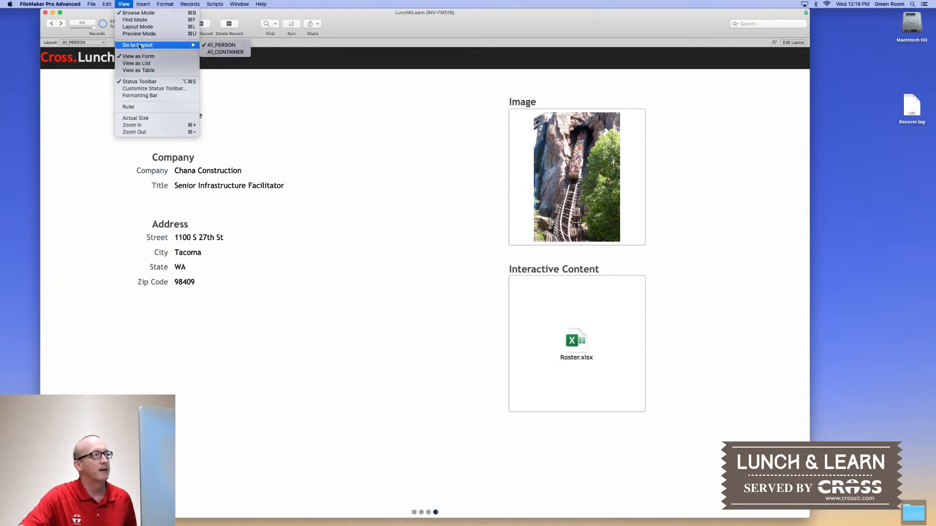
click(226, 51)
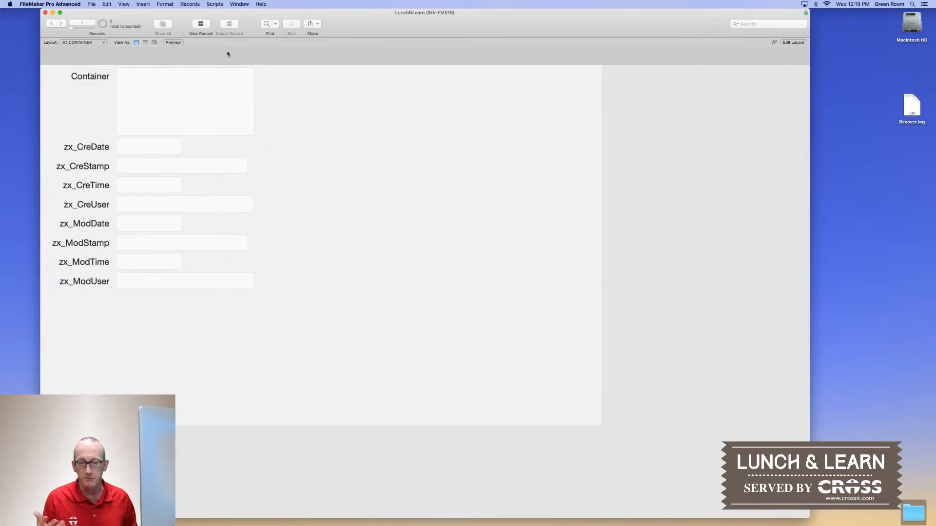
click(123, 4)
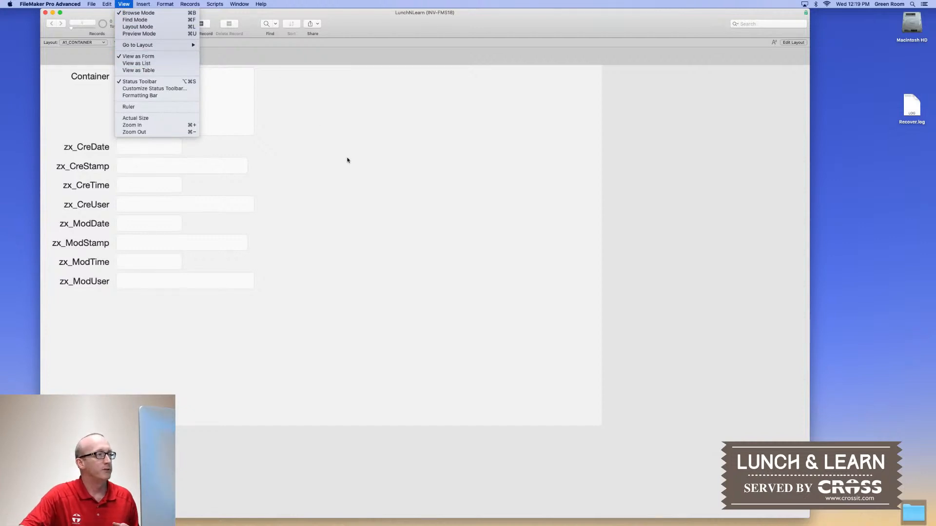
click(348, 158)
key(super+n)
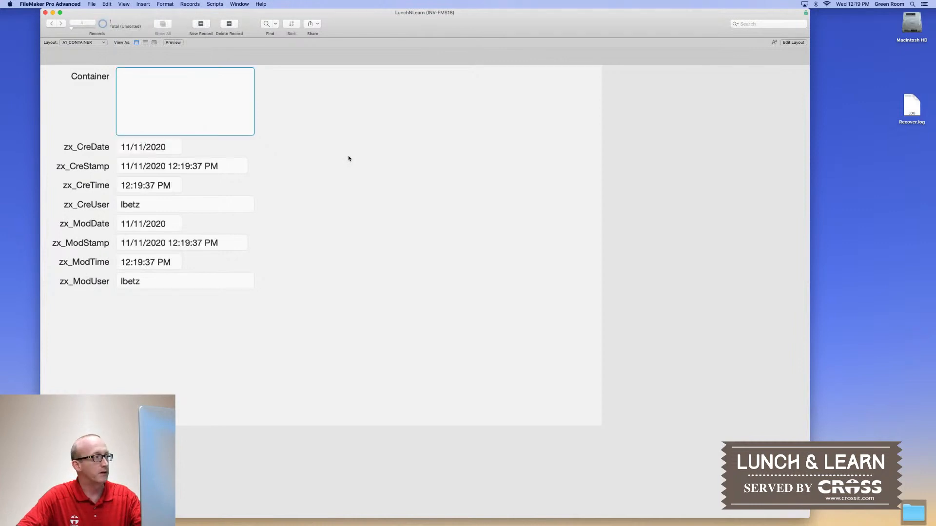
key(super+n)
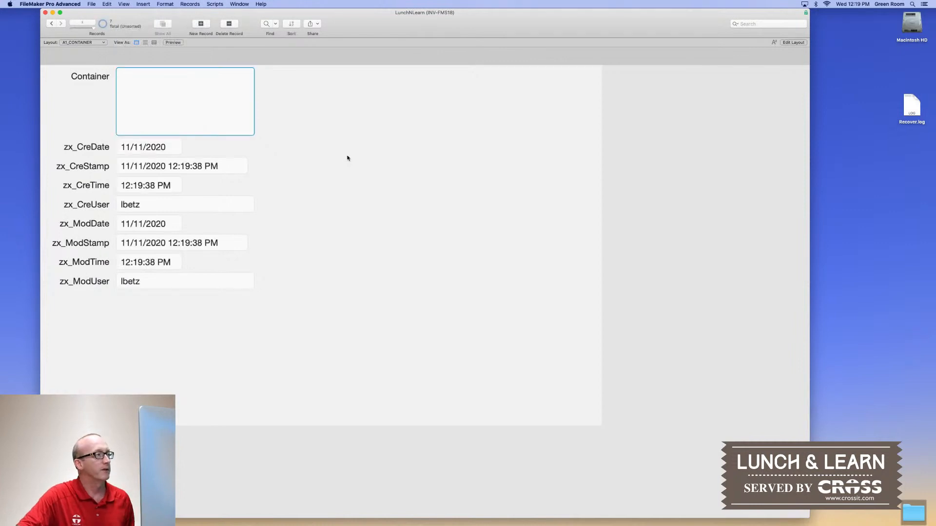
click(343, 159)
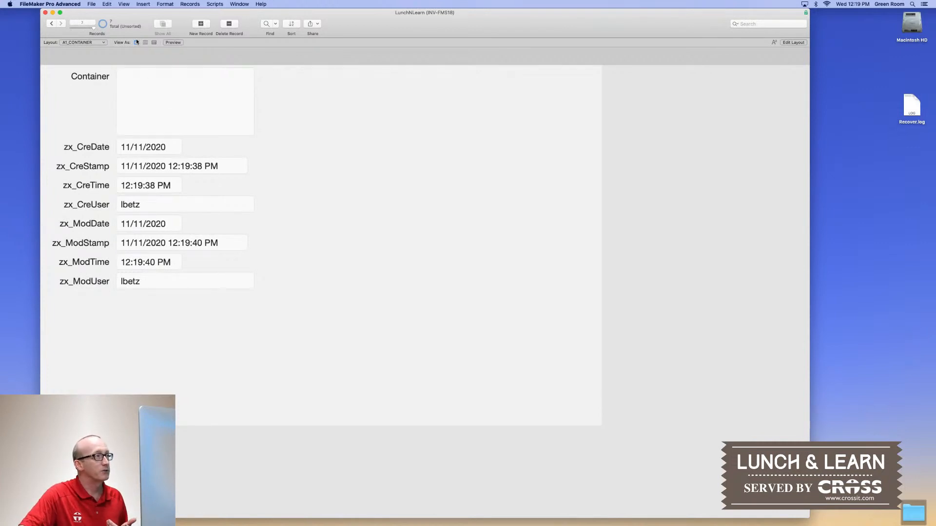
click(120, 3)
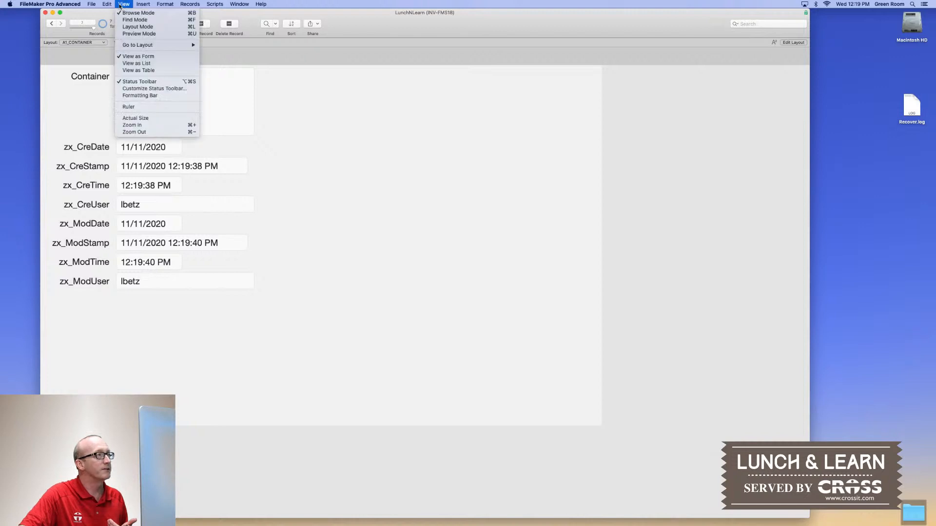
click(134, 63)
click(488, 169)
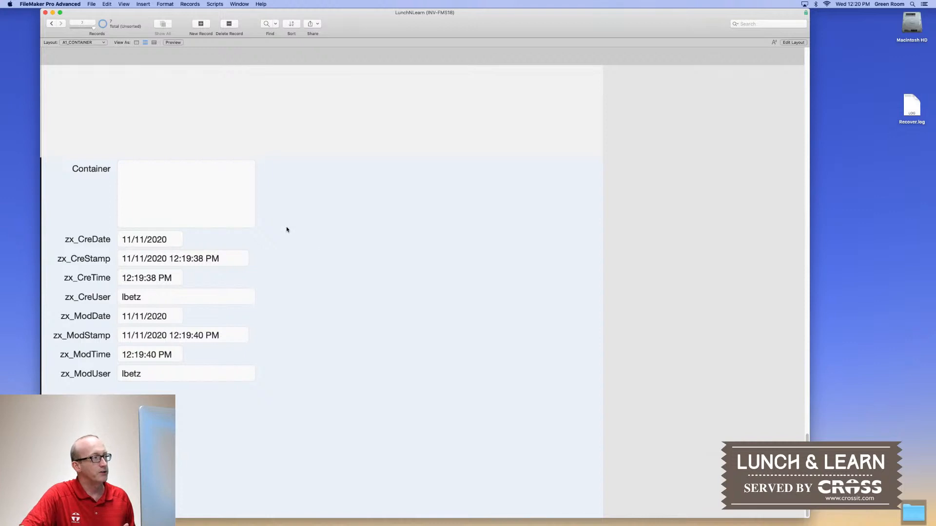
scroll(286, 229, up, 10)
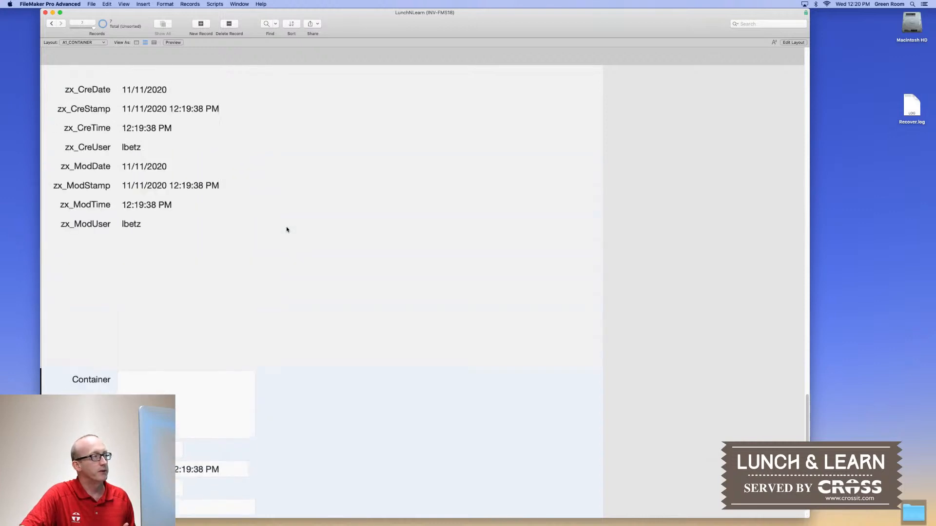
scroll(286, 230, up, 15)
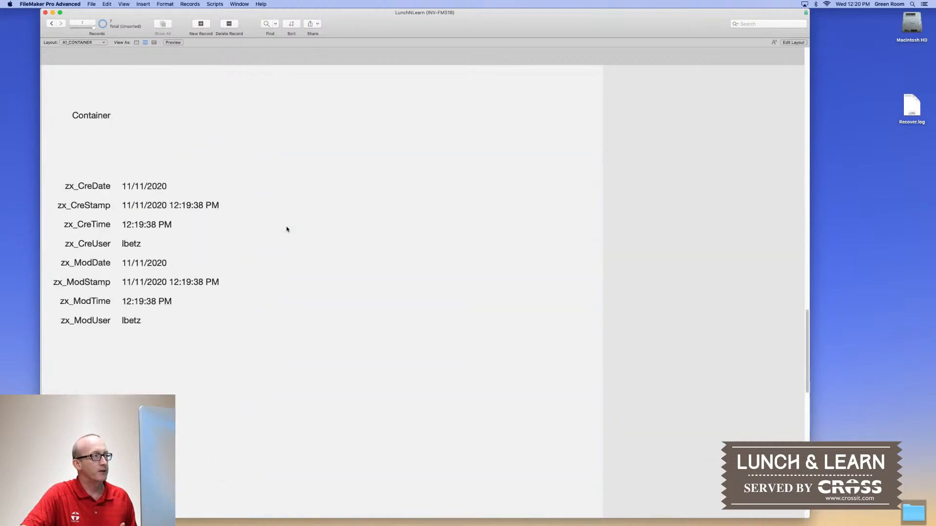
scroll(286, 229, up, 15)
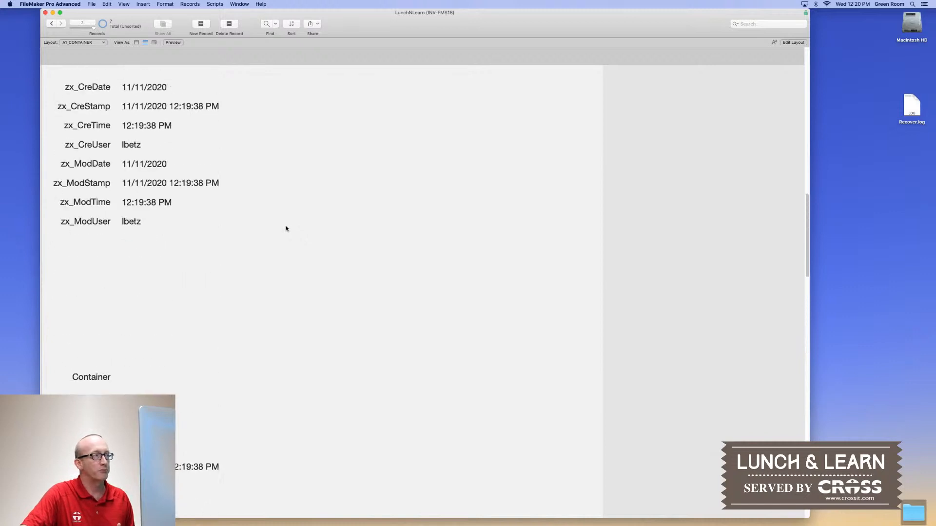
scroll(287, 228, up, 10)
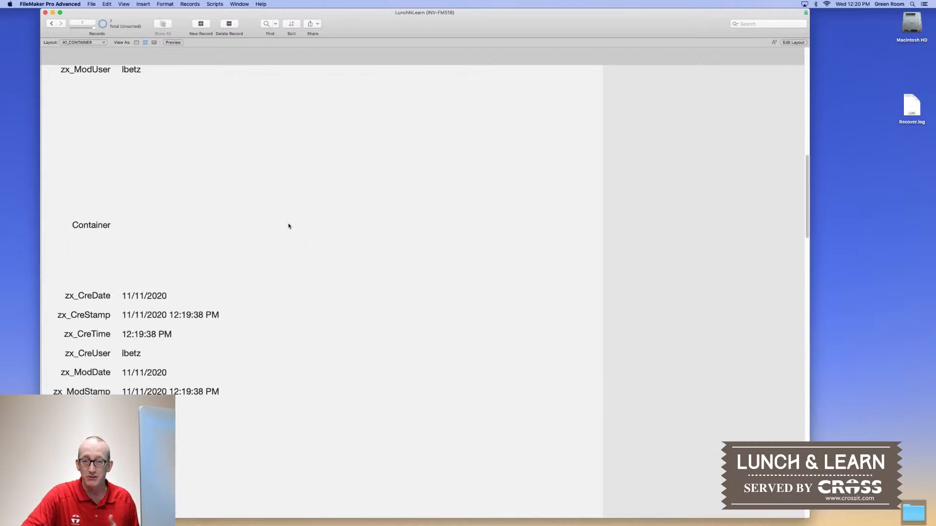
scroll(289, 226, up, 10)
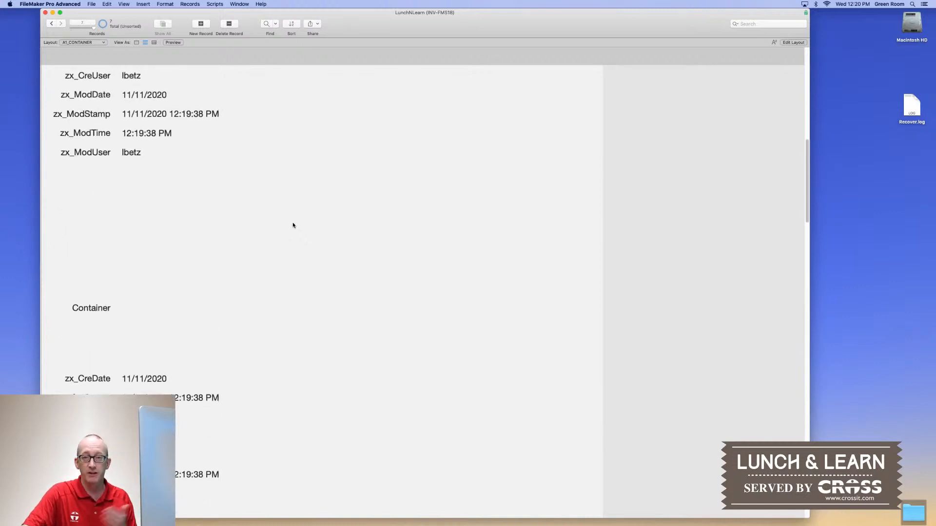
scroll(287, 222, up, 8)
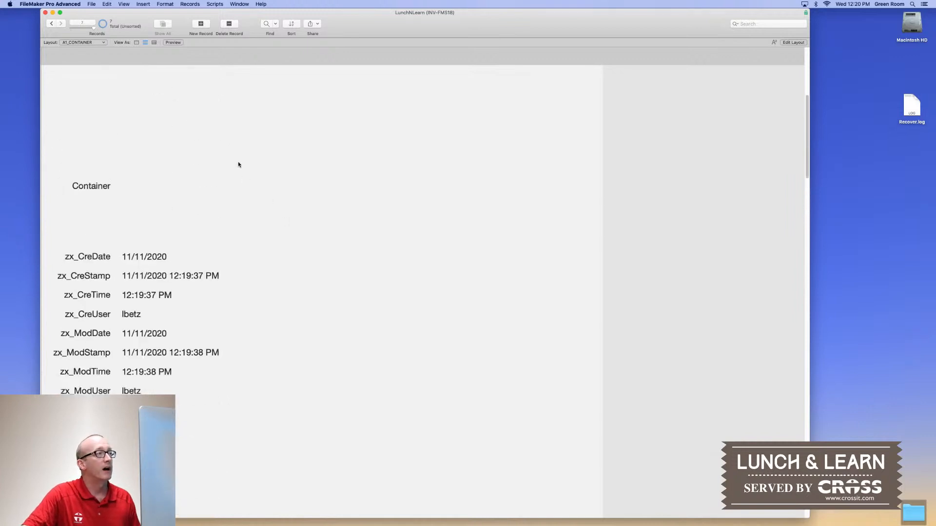
View the seven A1_CONTAINER records as a table and save the view with the layout
click(125, 5)
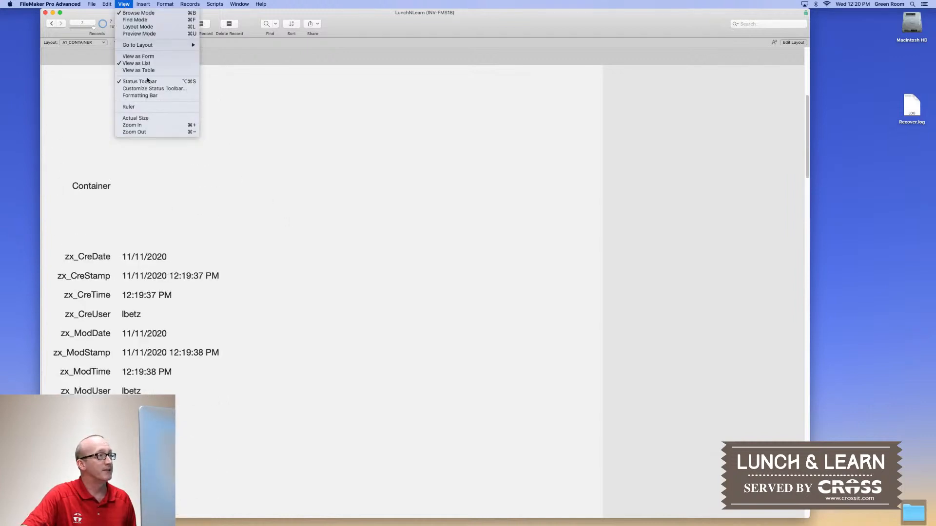
click(144, 70)
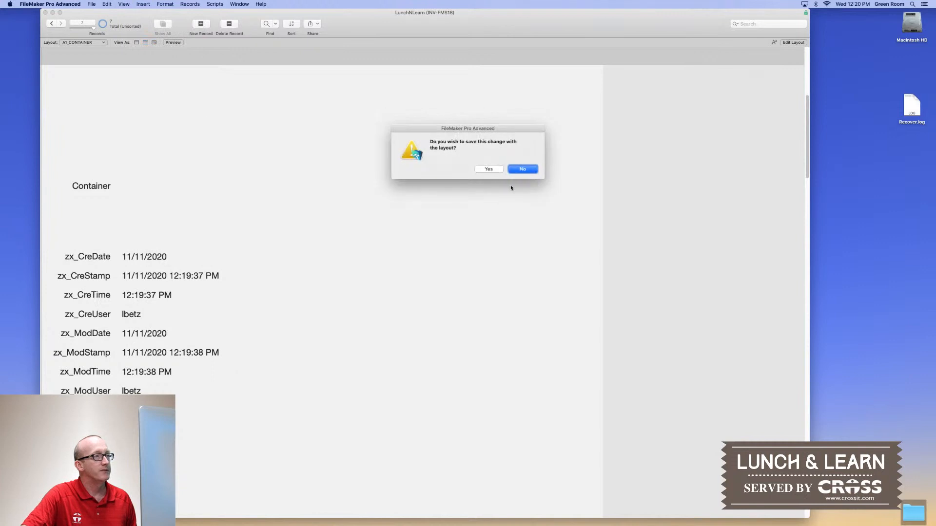
click(488, 170)
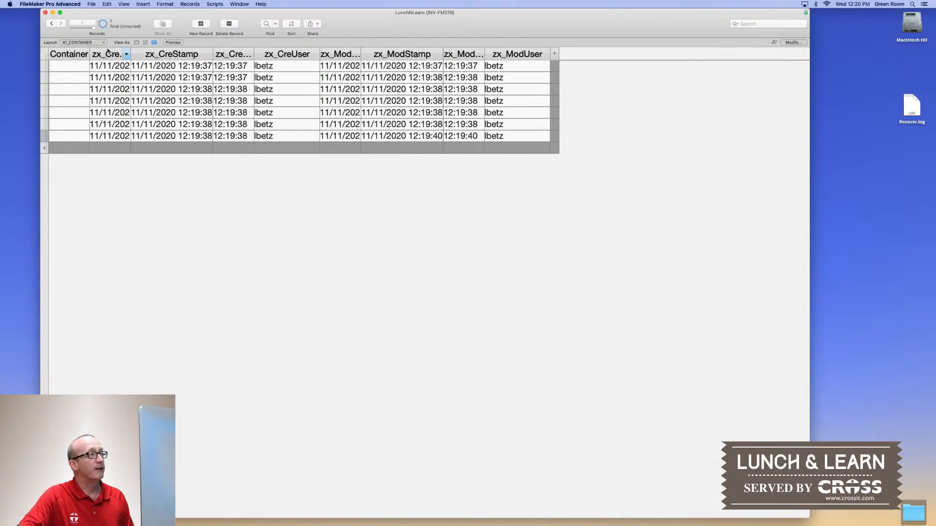
click(124, 4)
click(124, 5)
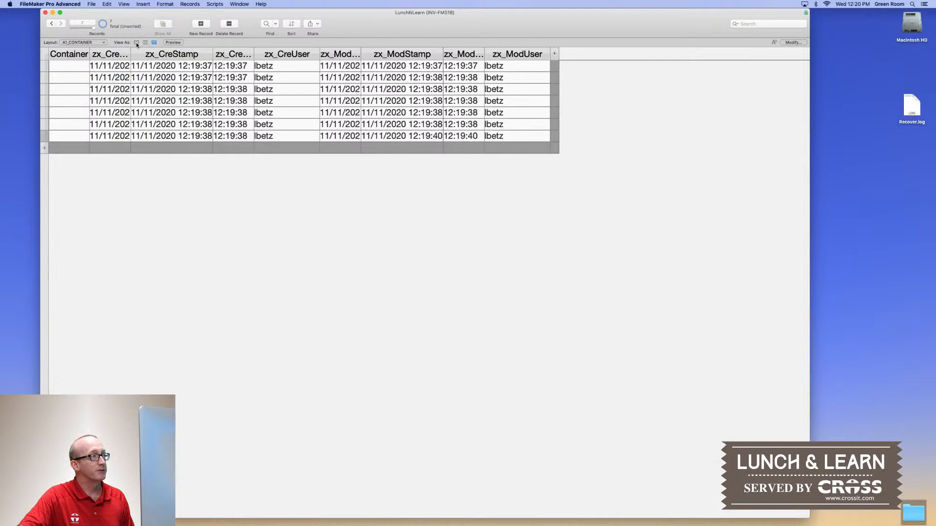
Switch to form view, then hide and re-show the status toolbar
click(137, 43)
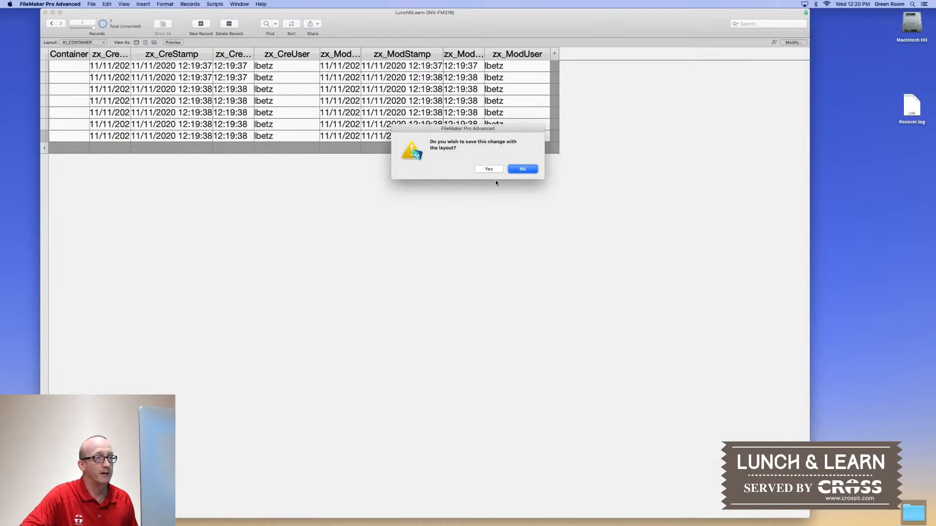
click(488, 169)
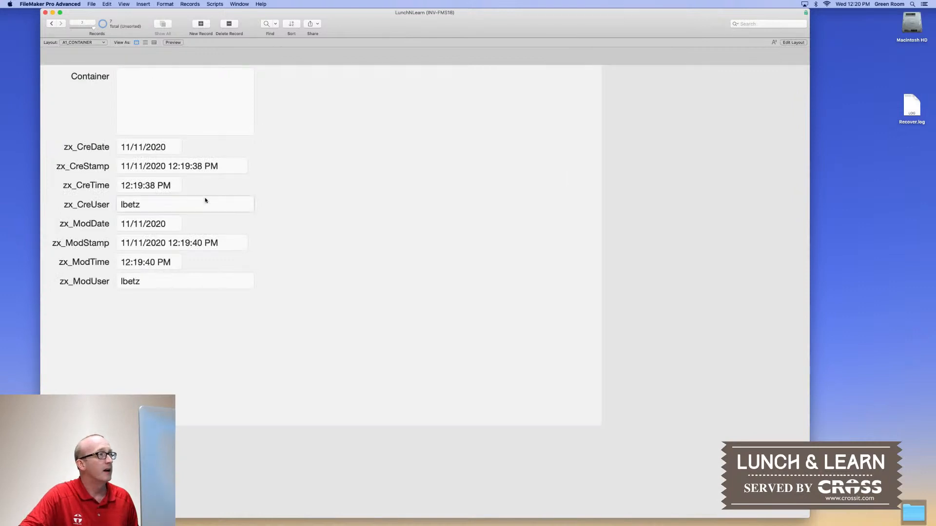
click(123, 4)
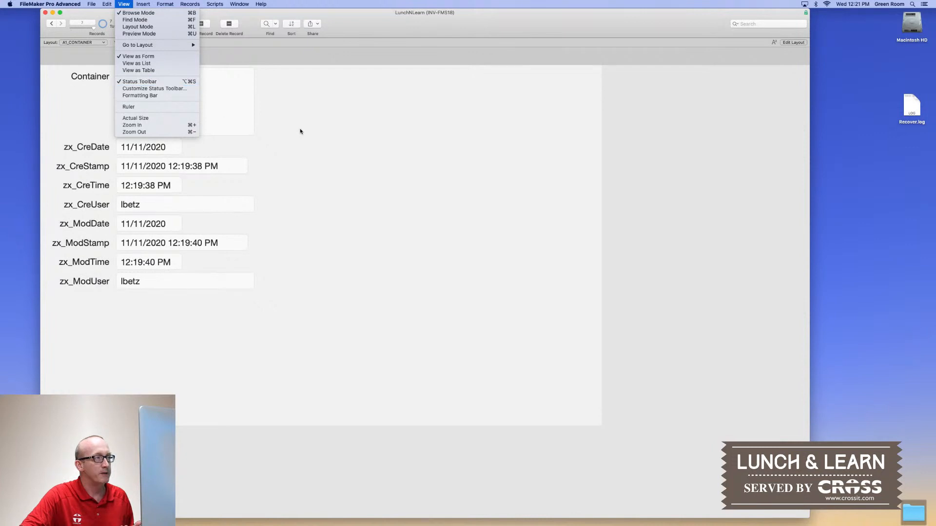
click(154, 83)
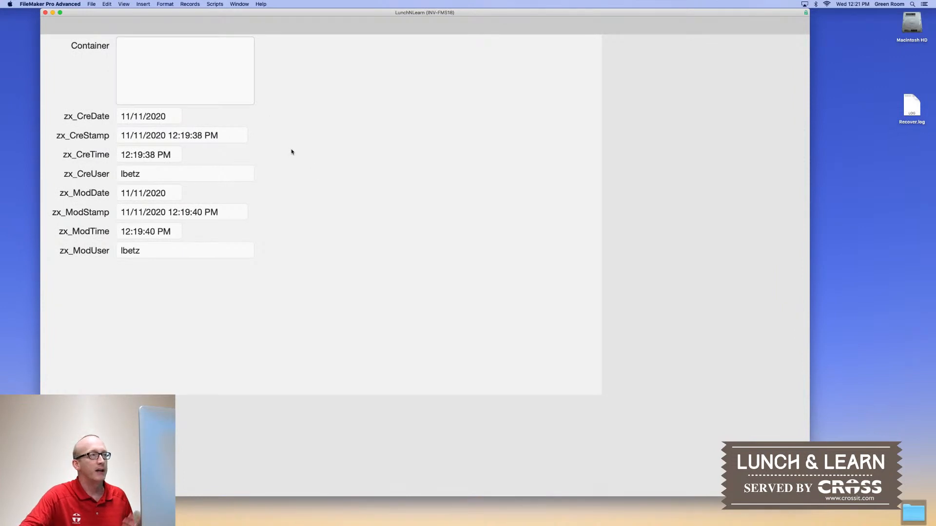
click(124, 4)
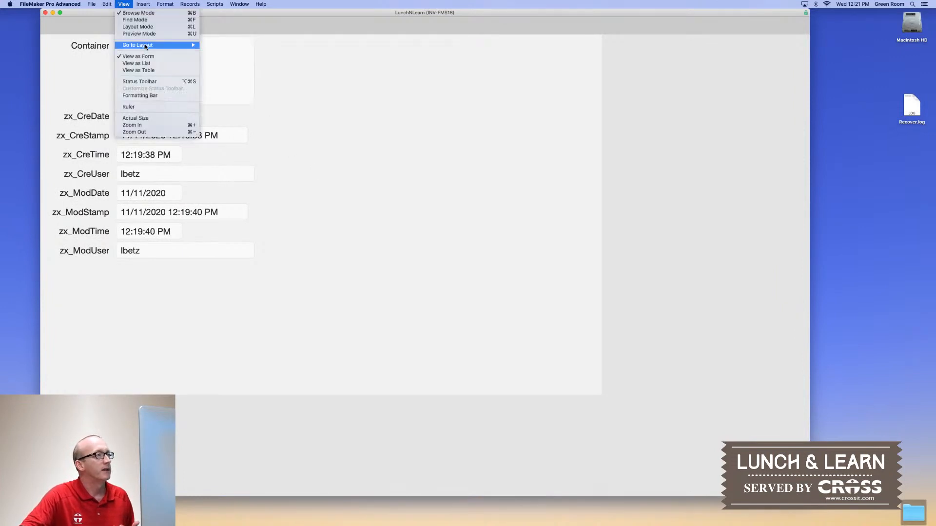
click(144, 82)
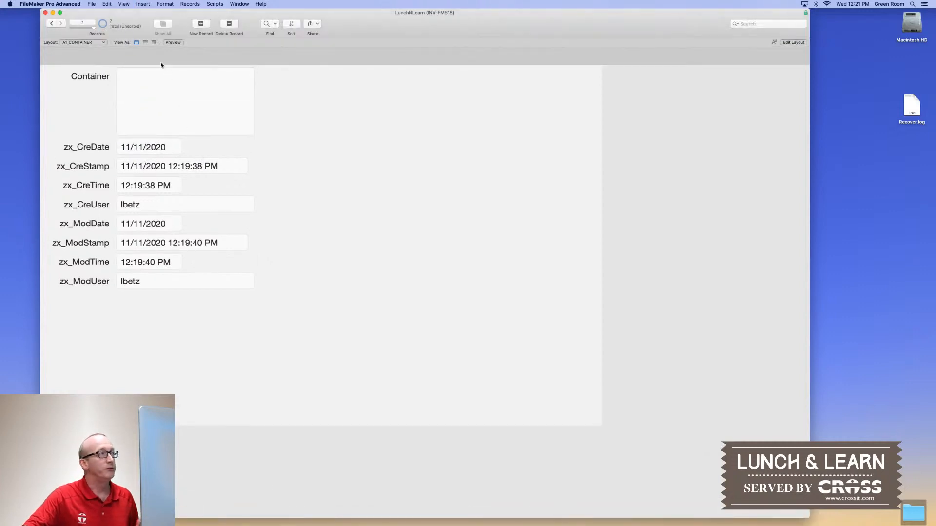
click(123, 5)
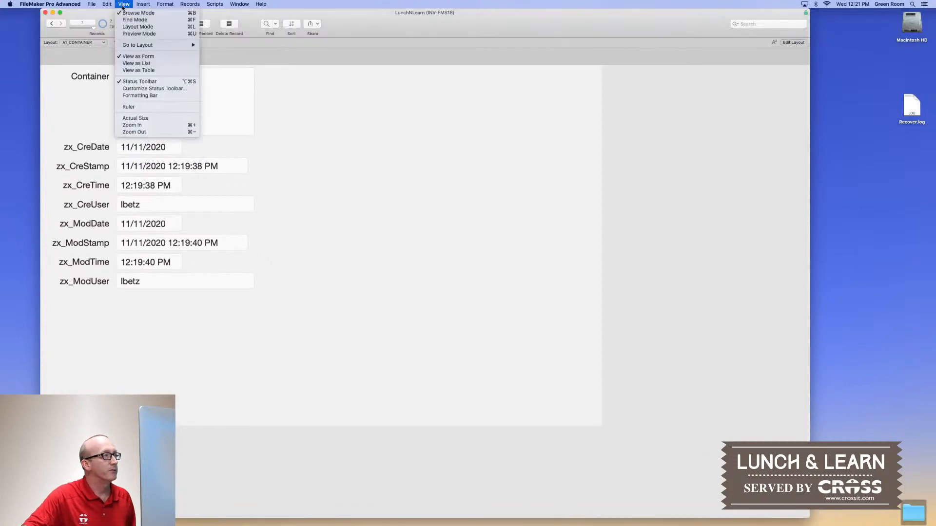
Keep status toolbar labels as Icon and Text, then turn on the Formatting Bar
click(139, 89)
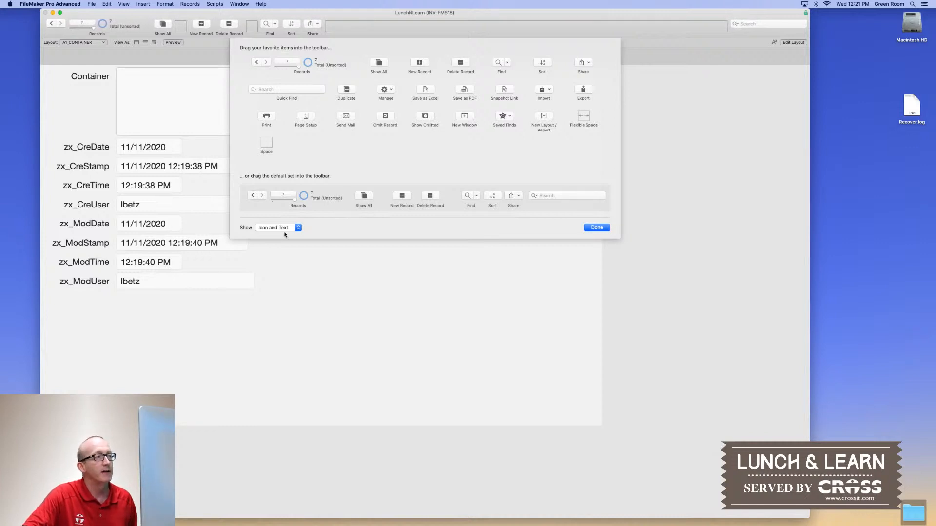
click(298, 228)
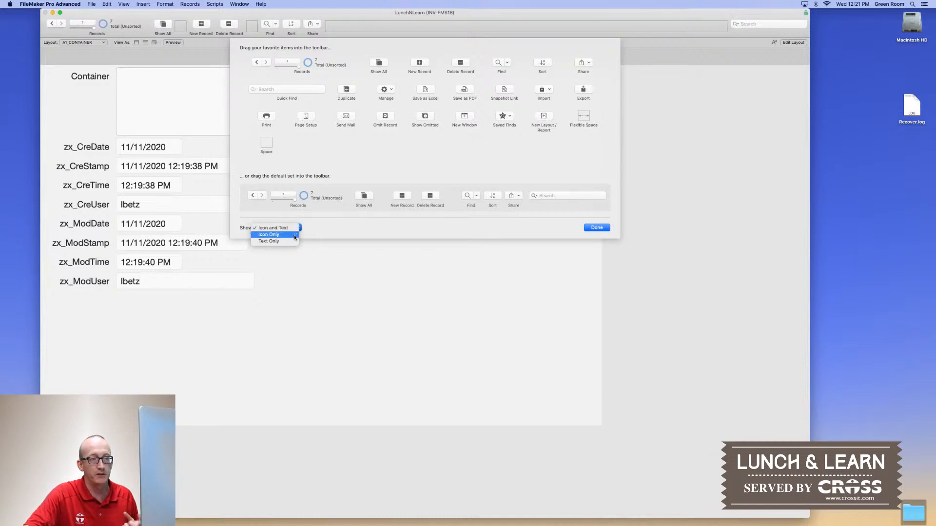
click(377, 234)
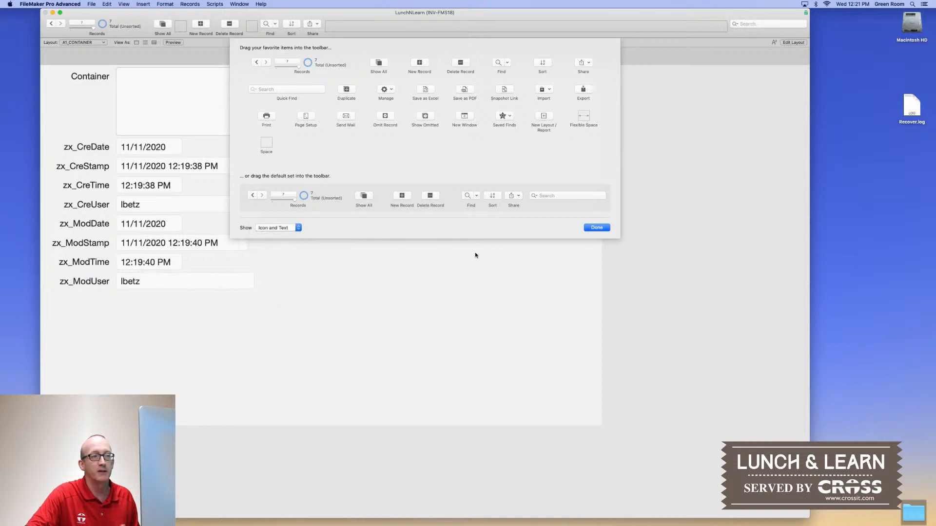
click(597, 228)
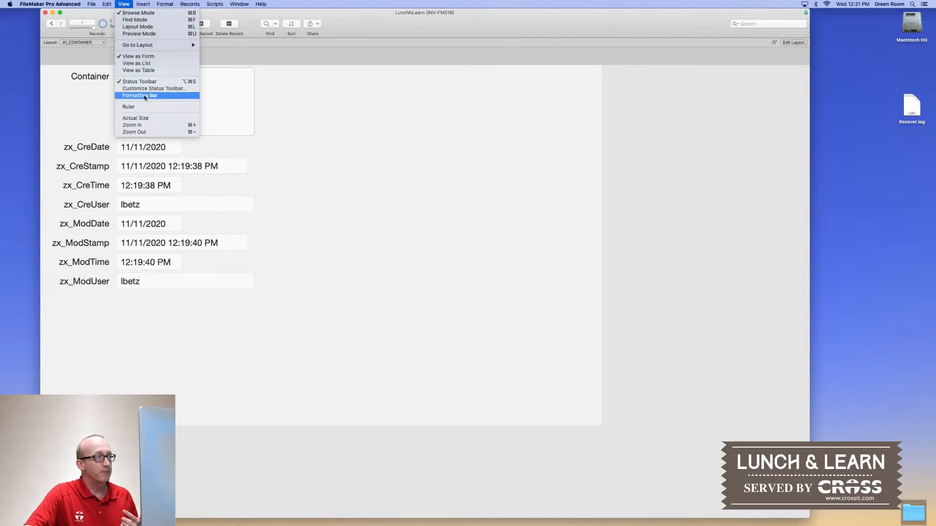
click(145, 96)
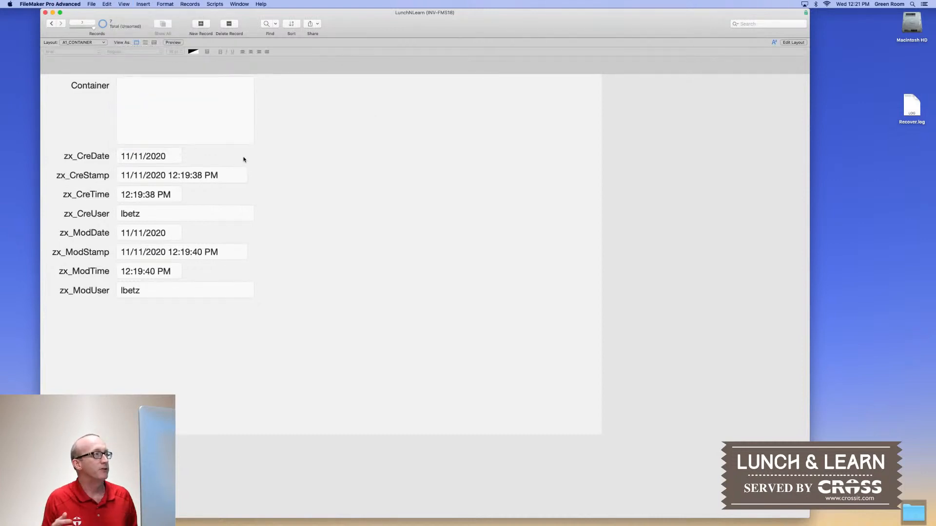